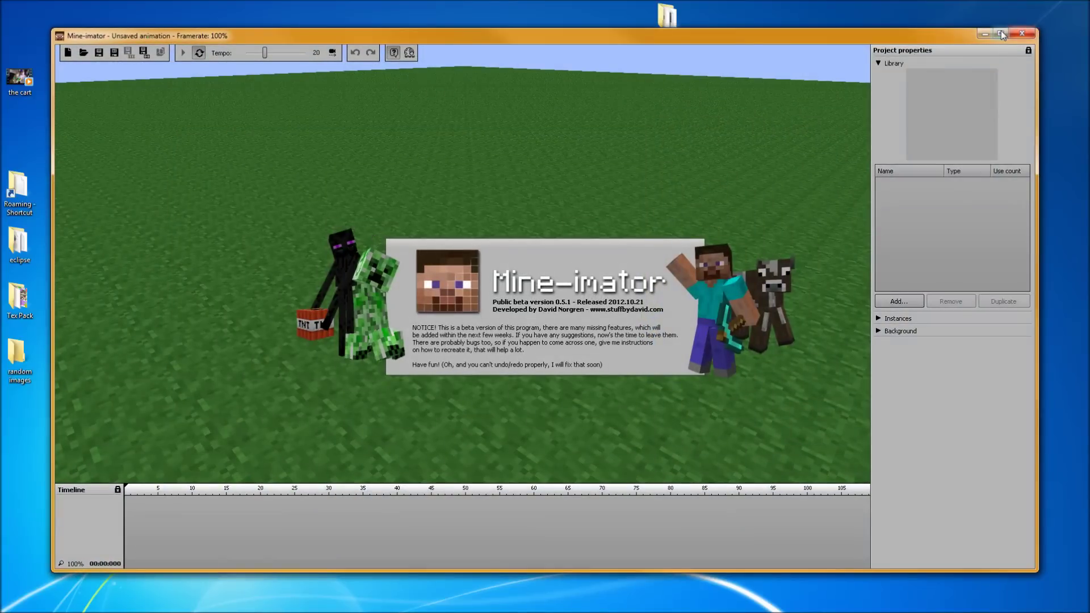
Maximize the Mine-imator window and bring up the Open animation dialog
{"action": "left_click", "coordinate": [1000, 33]}
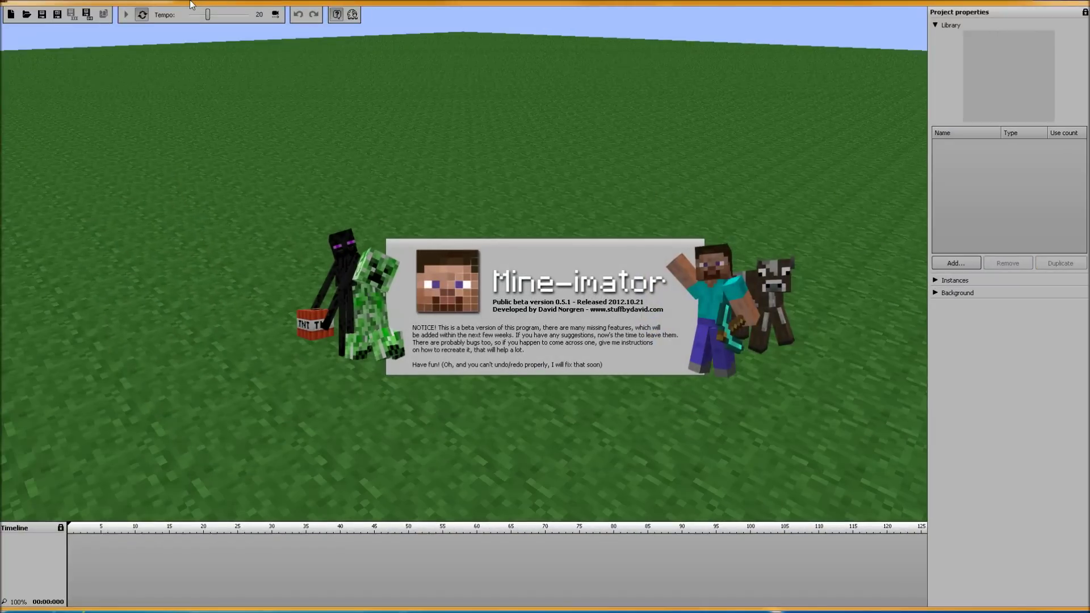
{"action": "left_click", "coordinate": [29, 14]}
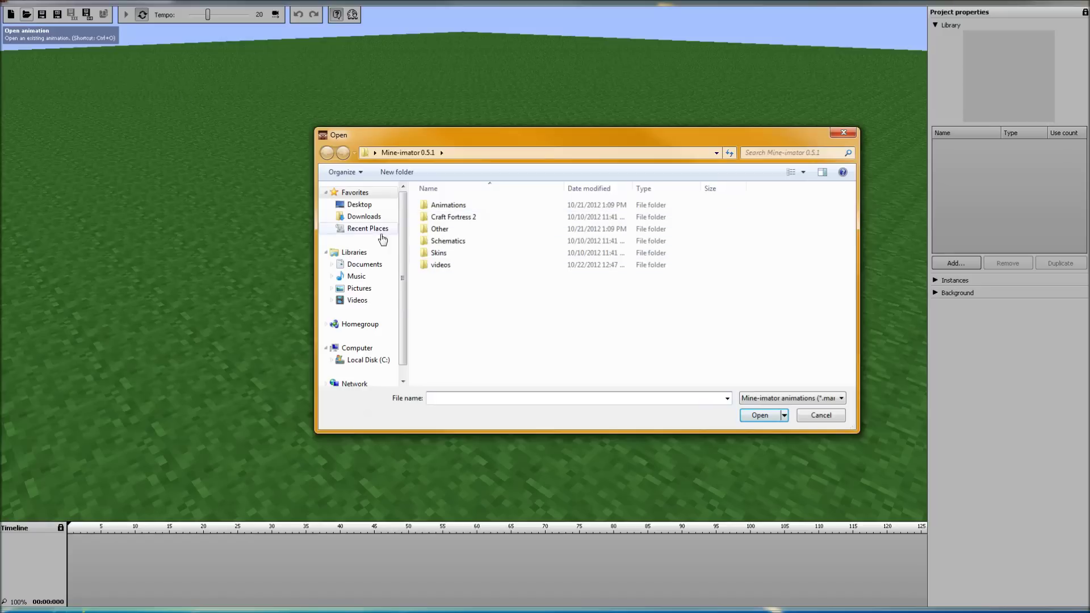
Open miner.mani from Desktop > Mine-imator > Mine-imator > Animations > miner
{"action": "left_click", "coordinate": [361, 207]}
{"action": "double_click", "coordinate": [486, 354]}
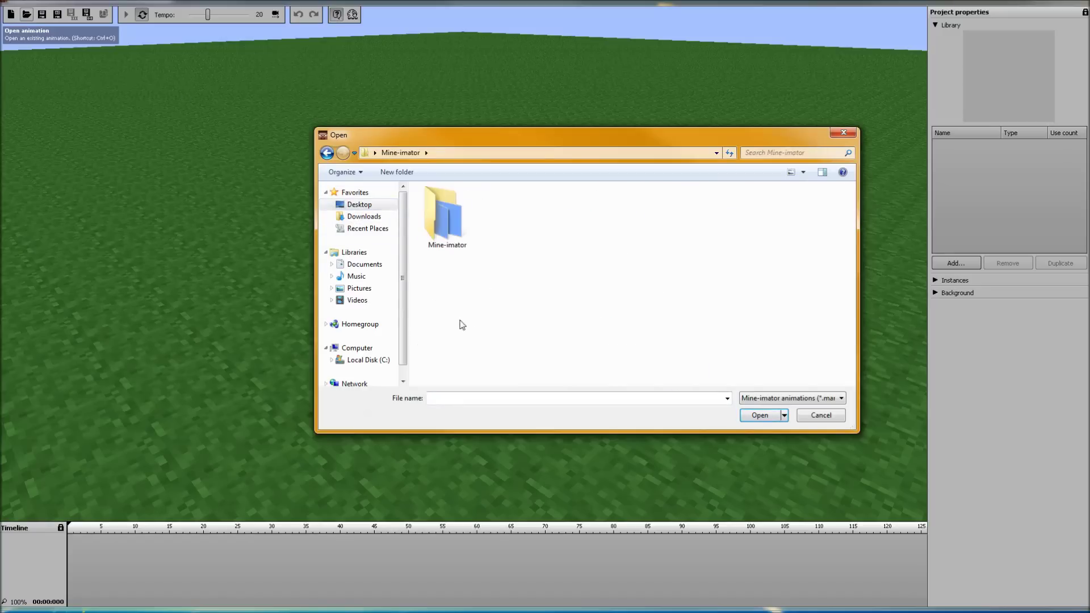
{"action": "double_click", "coordinate": [454, 215]}
{"action": "double_click", "coordinate": [454, 214]}
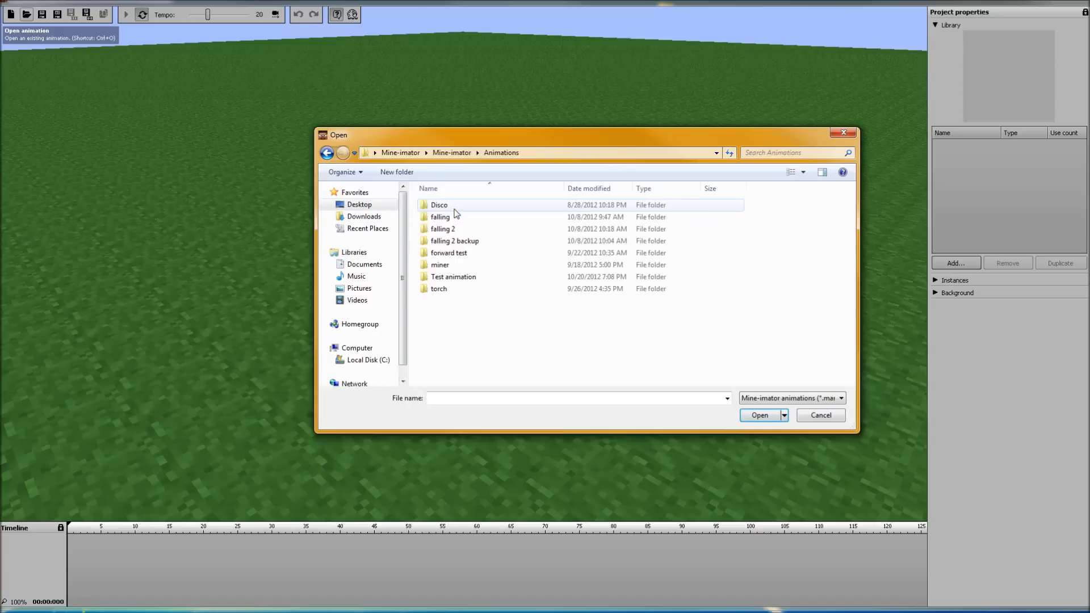
{"action": "double_click", "coordinate": [445, 267]}
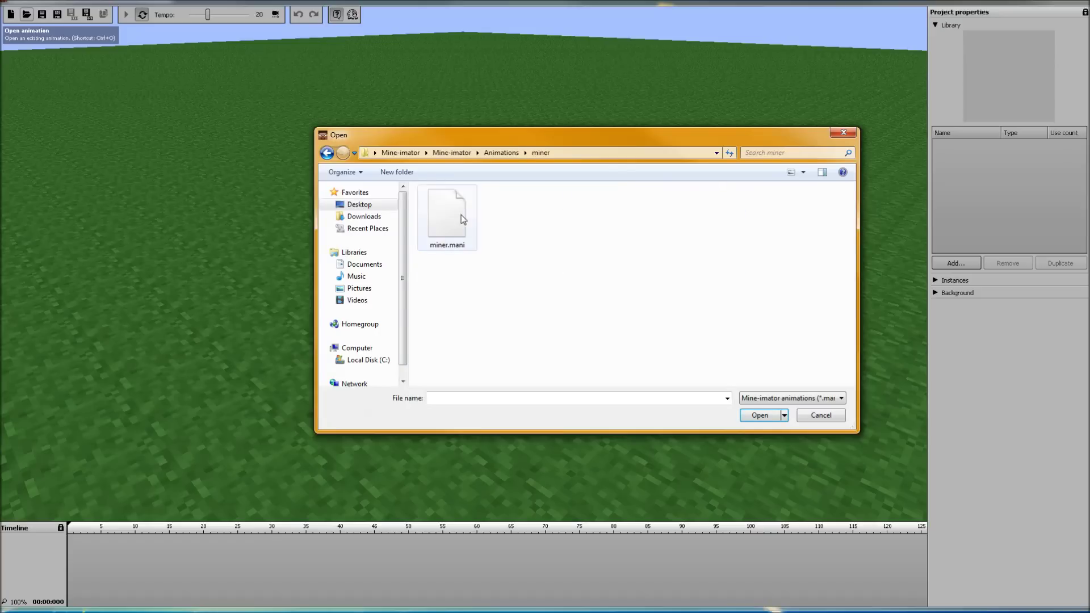
{"action": "left_click", "coordinate": [461, 209]}
{"action": "left_click", "coordinate": [760, 415]}
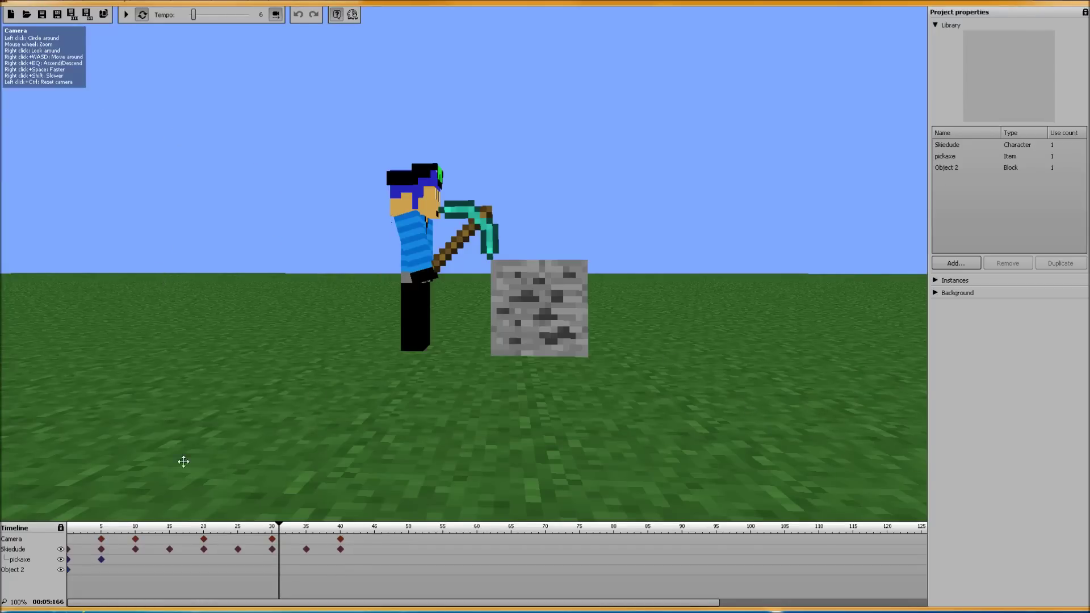
Rewind the miner animation to frame 0, play it through, pause, and rewind to the start
{"action": "left_click_drag", "start_coordinate": [265, 530], "coordinate": [63, 528]}
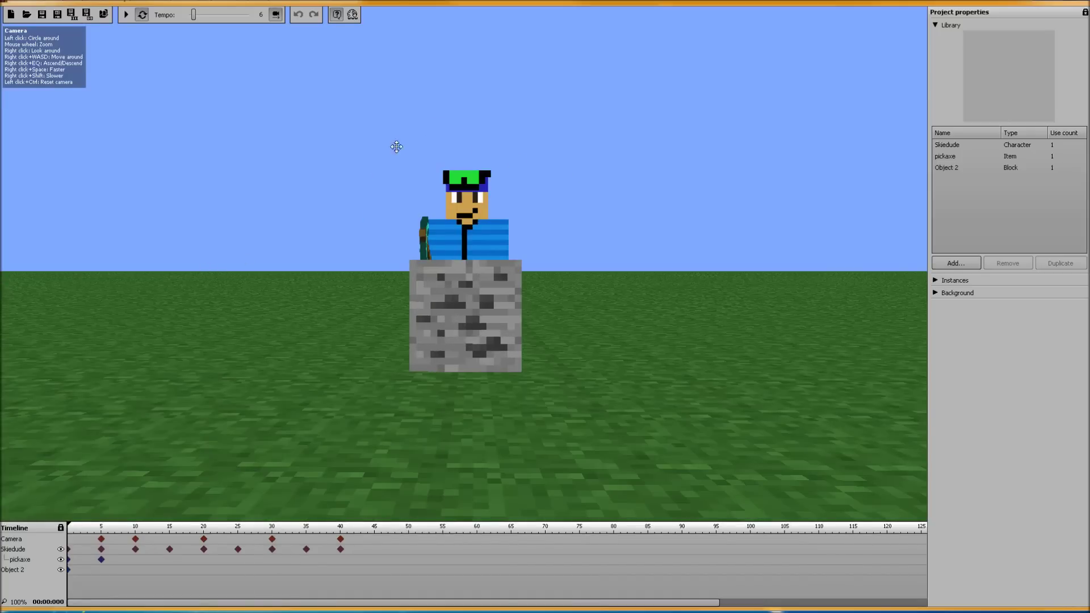
{"action": "left_click", "coordinate": [130, 19]}
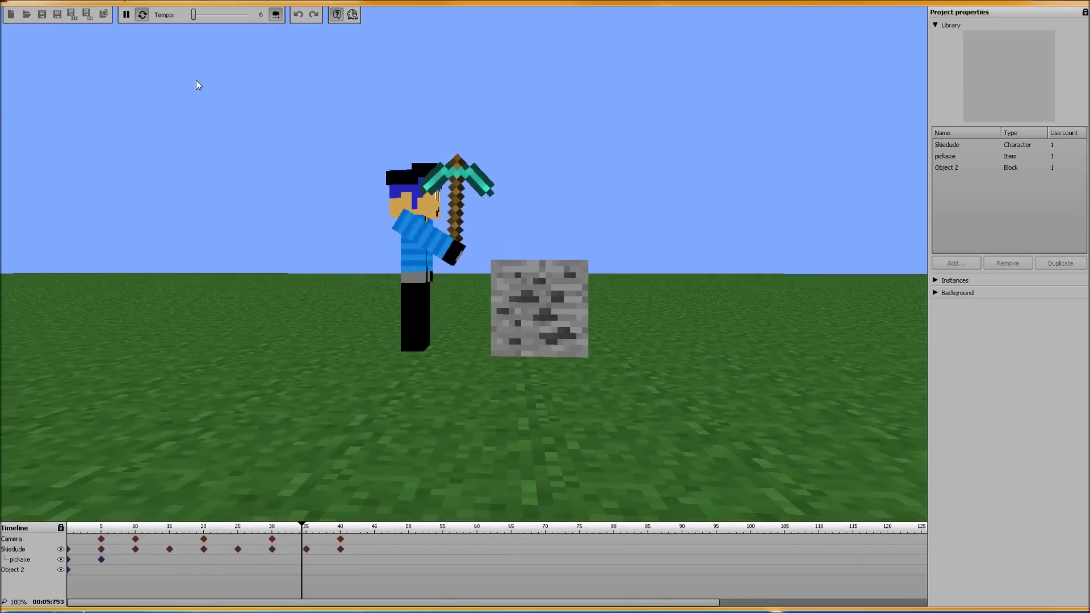
{"action": "left_click", "coordinate": [126, 15]}
{"action": "left_click_drag", "start_coordinate": [114, 528], "coordinate": [38, 529]}
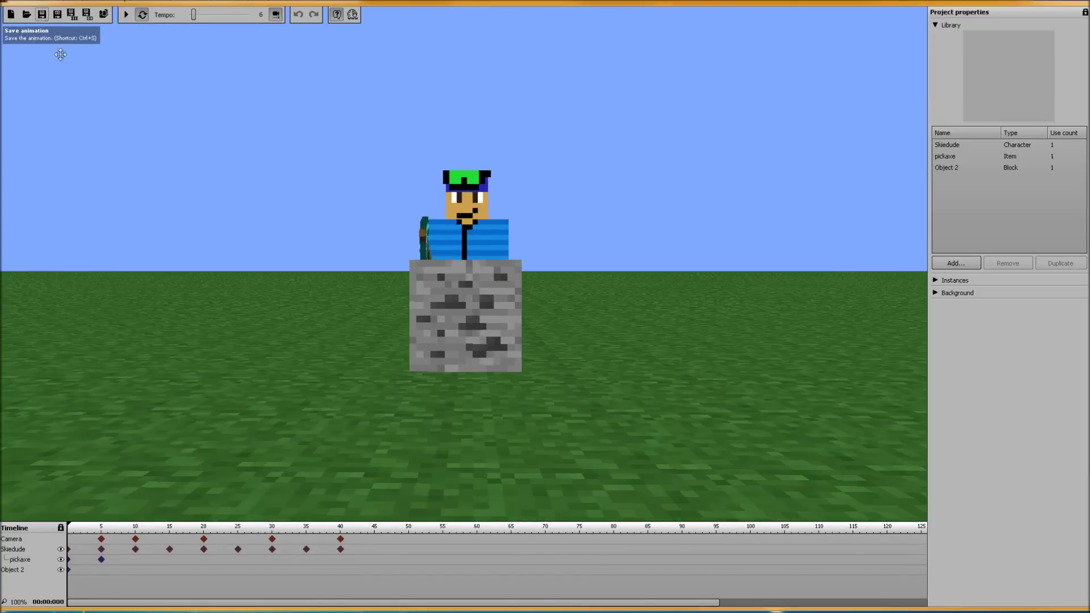
Export the animation as a movie, overwriting the existing miner madness.avi file
{"action": "left_click", "coordinate": [69, 16]}
{"action": "left_click", "coordinate": [470, 279]}
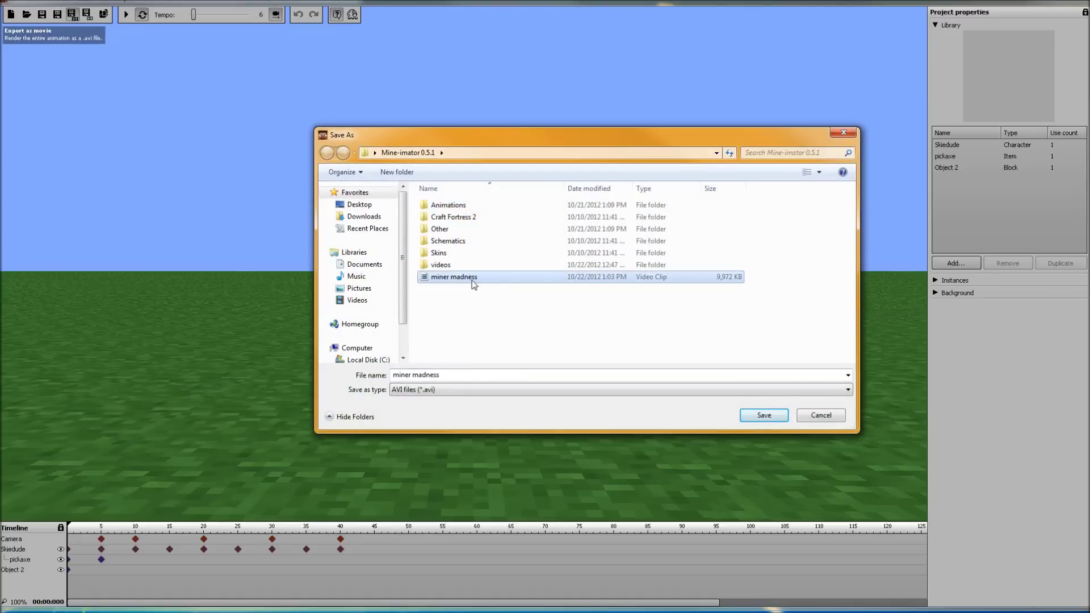
{"action": "left_click", "coordinate": [761, 416]}
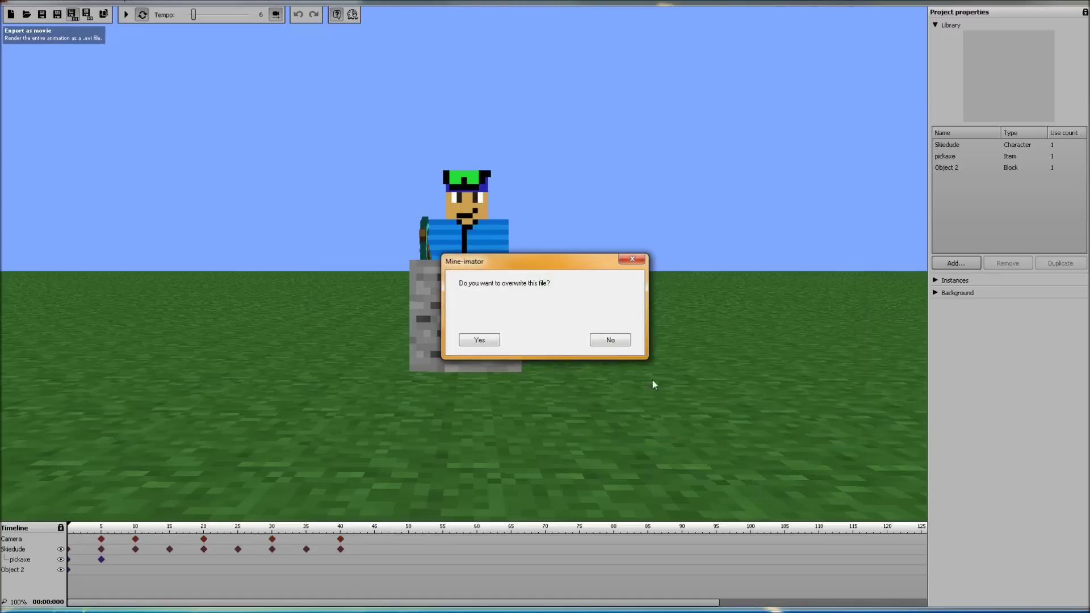
{"action": "left_click", "coordinate": [479, 340]}
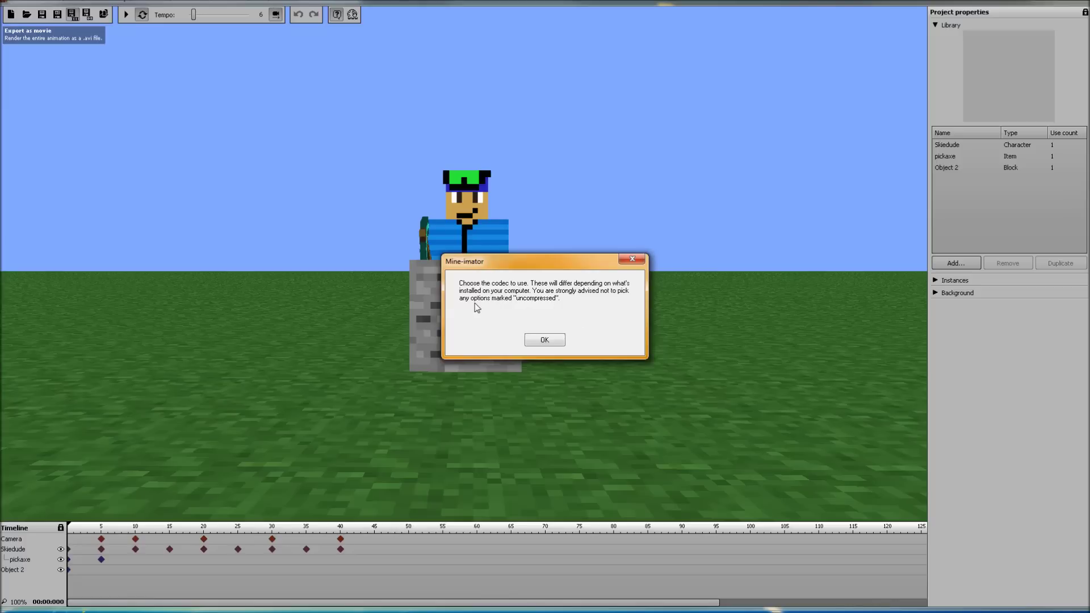
Render the AVI using the Microsoft Video 1 compressor
{"action": "left_click", "coordinate": [556, 339]}
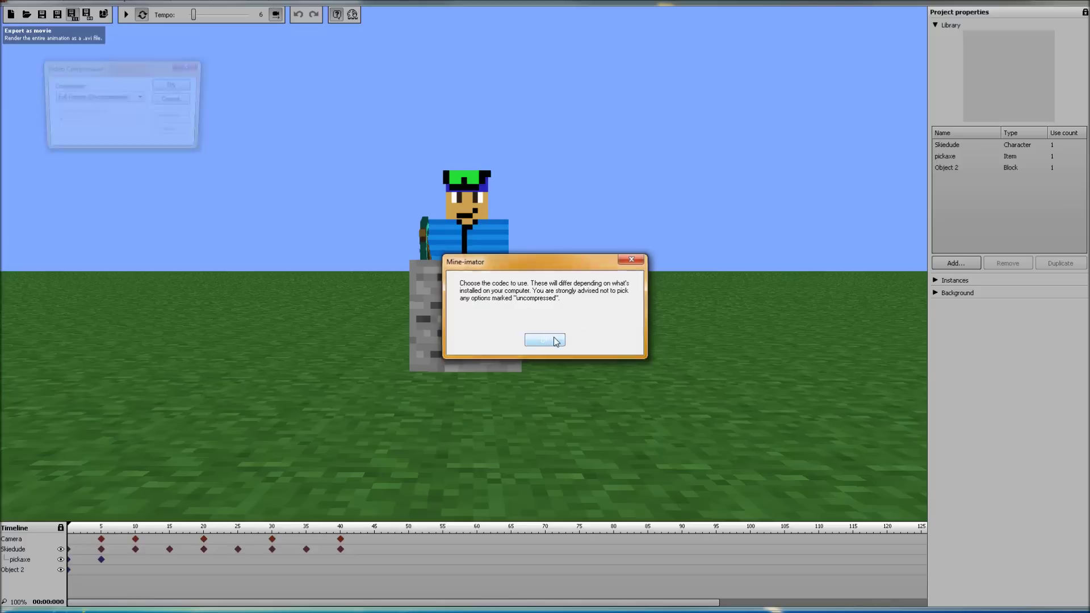
{"action": "left_click", "coordinate": [142, 97]}
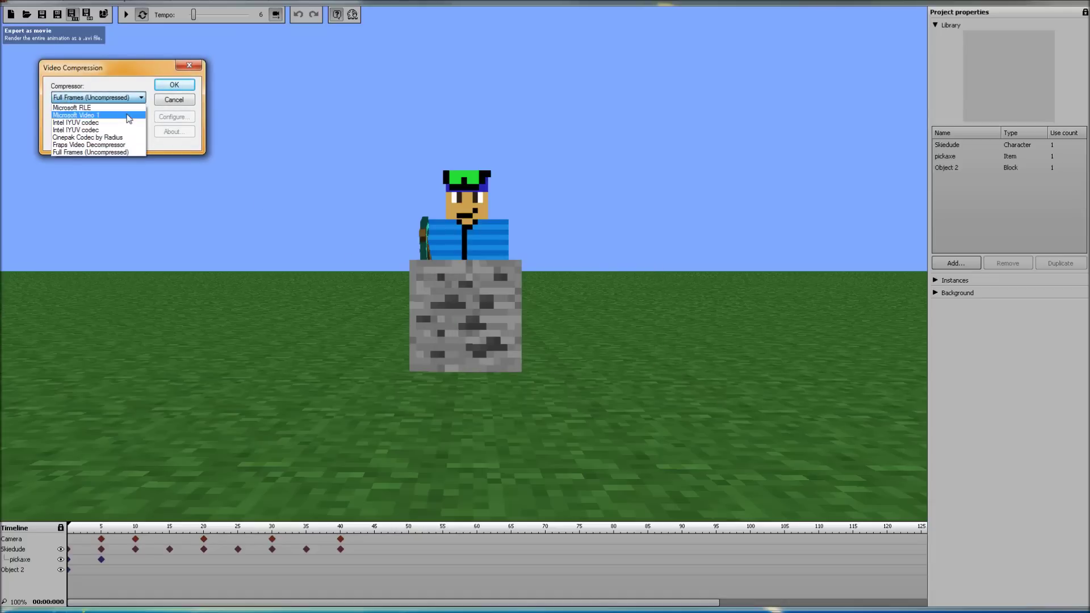
{"action": "left_click", "coordinate": [86, 153]}
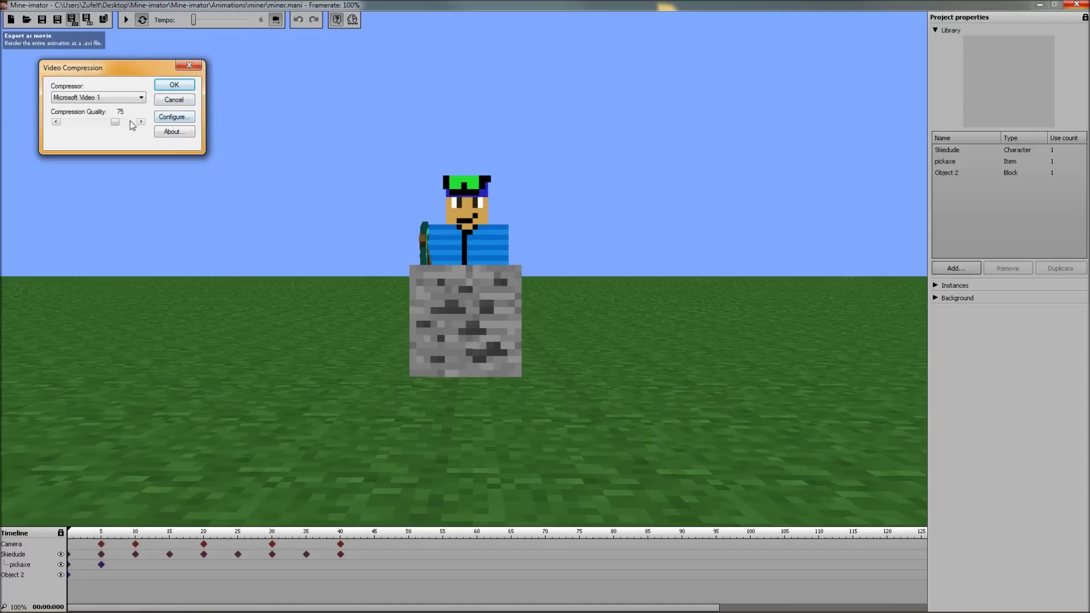
{"action": "left_click", "coordinate": [170, 86]}
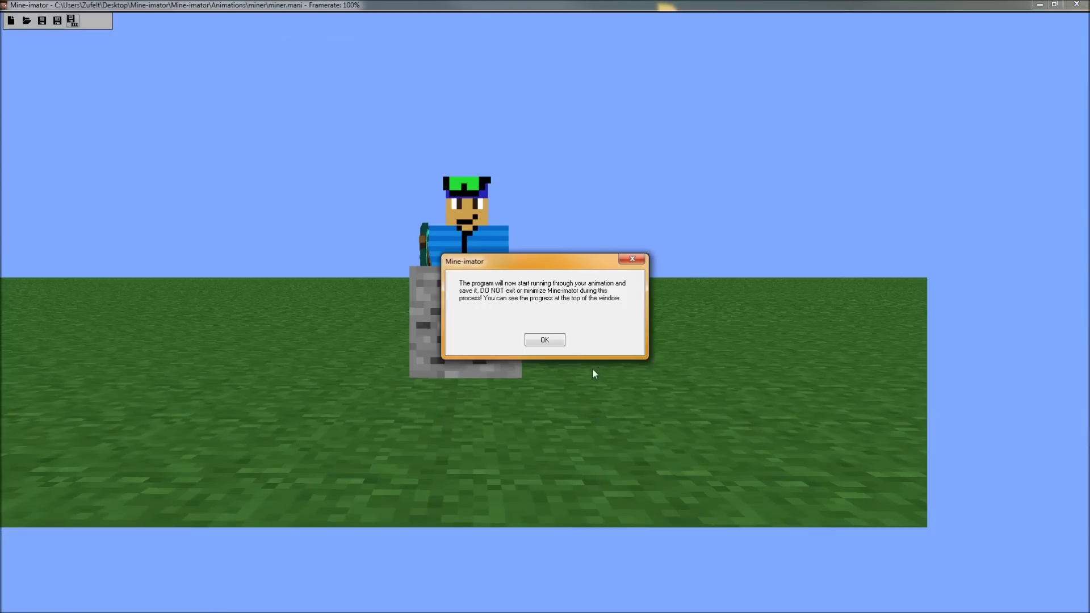
{"action": "left_click", "coordinate": [540, 342]}
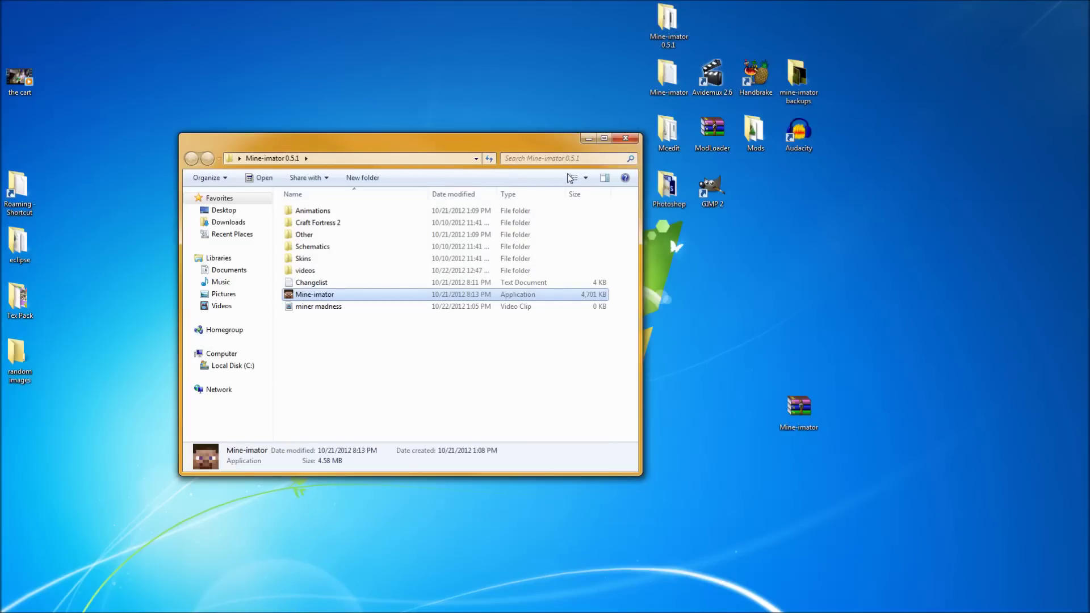
Minimize Explorer, launch Chrome, and go to the YouTube homepage
{"action": "left_click", "coordinate": [589, 138]}
{"action": "mouse_move", "coordinate": [84, 606]}
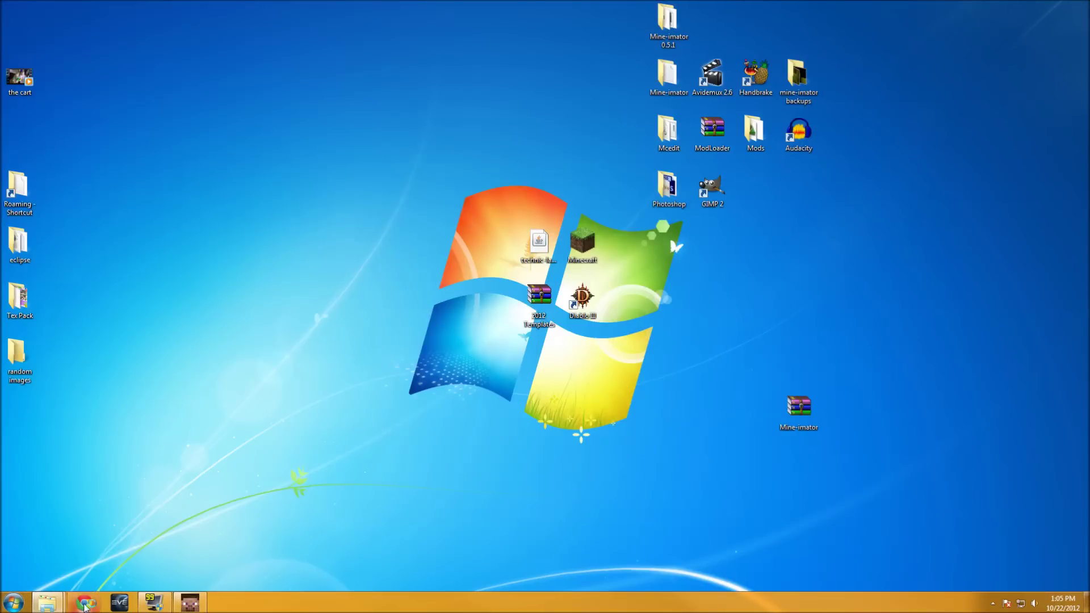
{"action": "left_click", "coordinate": [84, 607]}
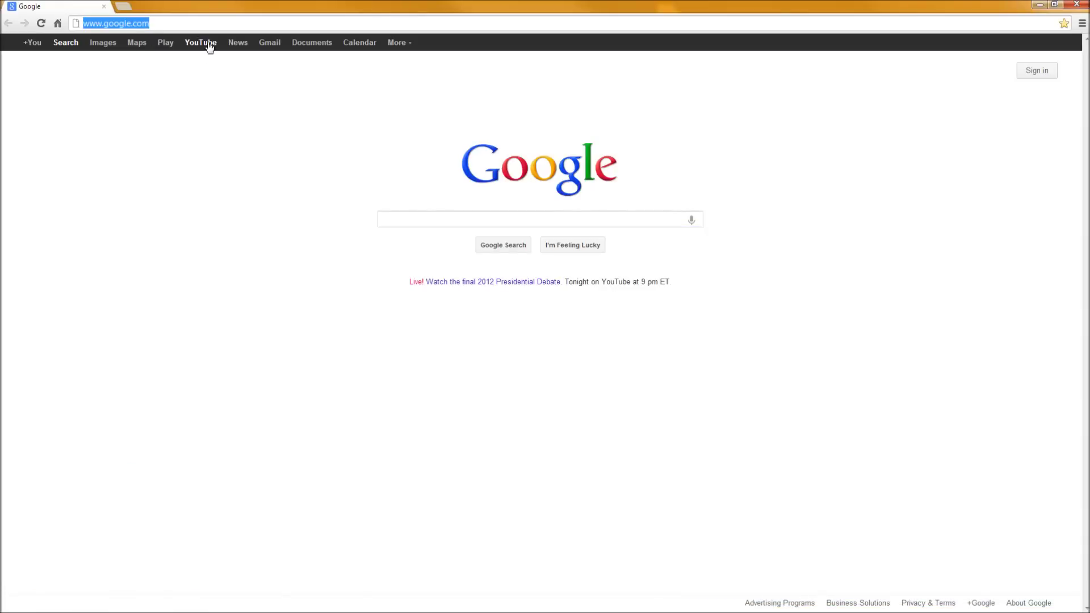
{"action": "left_click", "coordinate": [208, 44]}
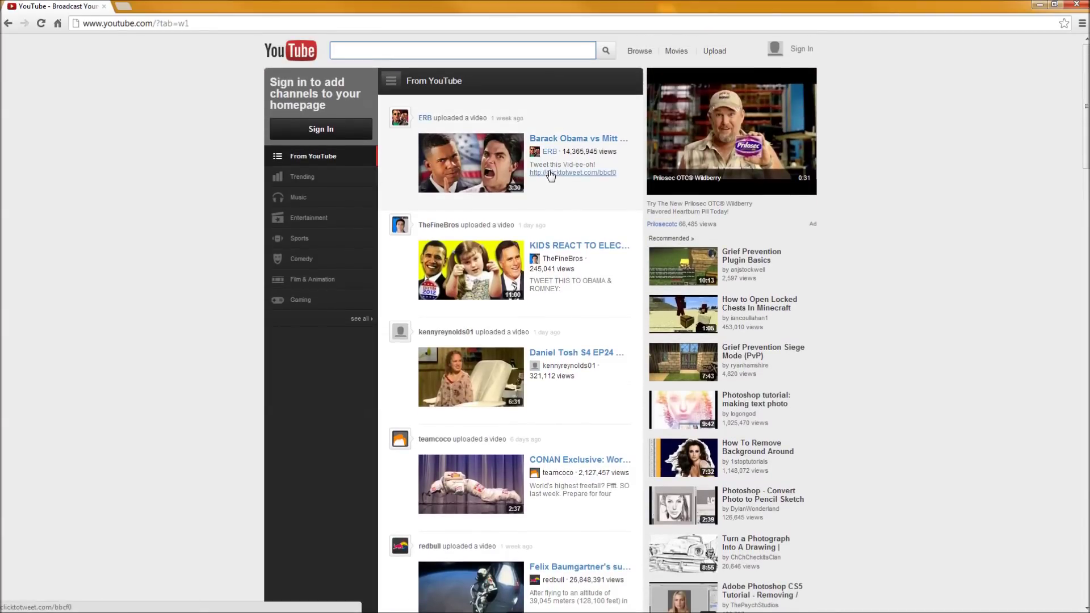
Scroll down the YouTube homepage feed, back up toward the top, then close the browser
{"action": "scroll", "coordinate": [528, 165], "scroll_direction": "down", "scroll_amount": 2}
{"action": "scroll", "coordinate": [511, 161], "scroll_direction": "down", "scroll_amount": 3}
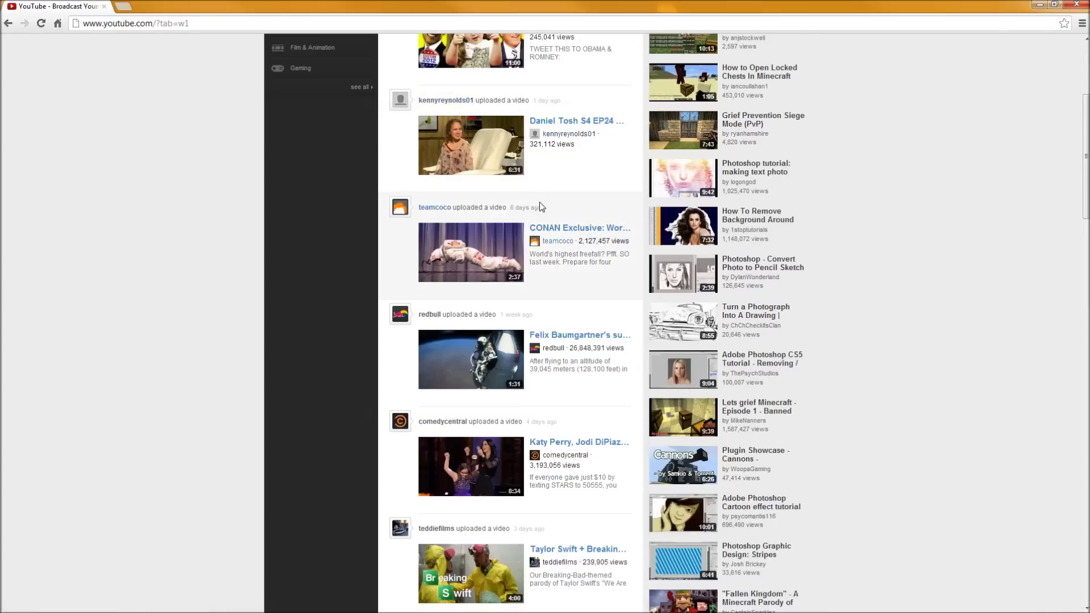
{"action": "scroll", "coordinate": [526, 206], "scroll_direction": "down", "scroll_amount": 1}
{"action": "scroll", "coordinate": [526, 205], "scroll_direction": "down", "scroll_amount": 2}
{"action": "scroll", "coordinate": [523, 206], "scroll_direction": "down", "scroll_amount": 2}
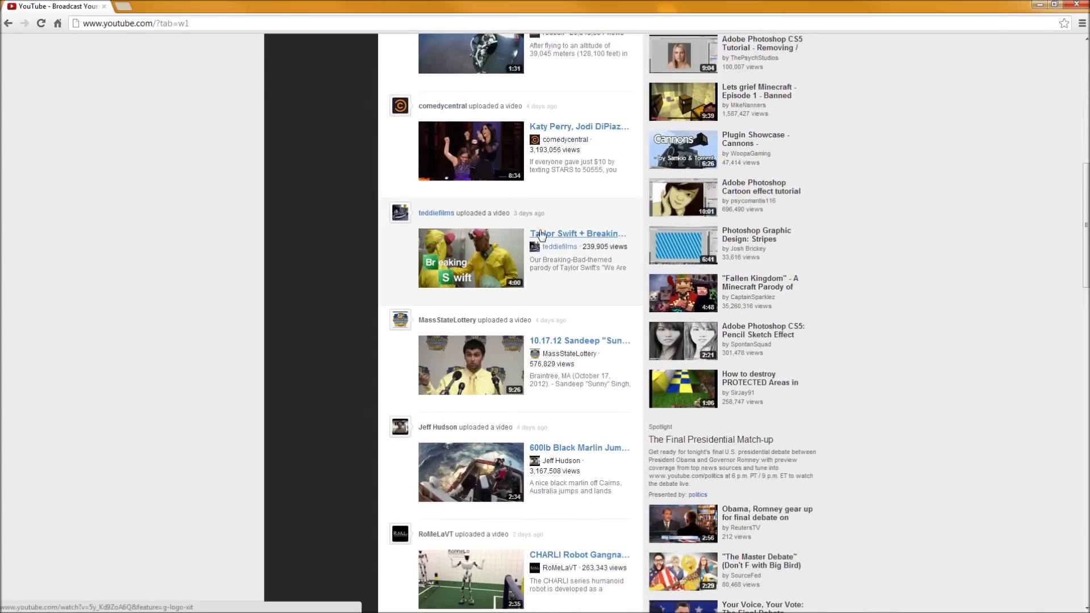
{"action": "scroll", "coordinate": [489, 198], "scroll_direction": "down", "scroll_amount": 3}
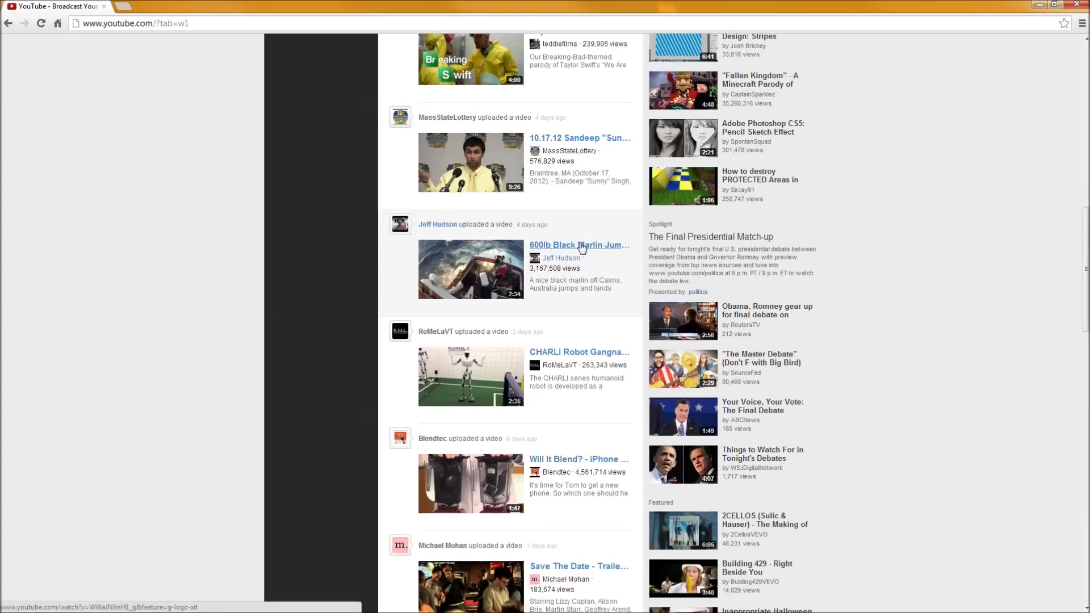
{"action": "scroll", "coordinate": [582, 248], "scroll_direction": "down", "scroll_amount": 2}
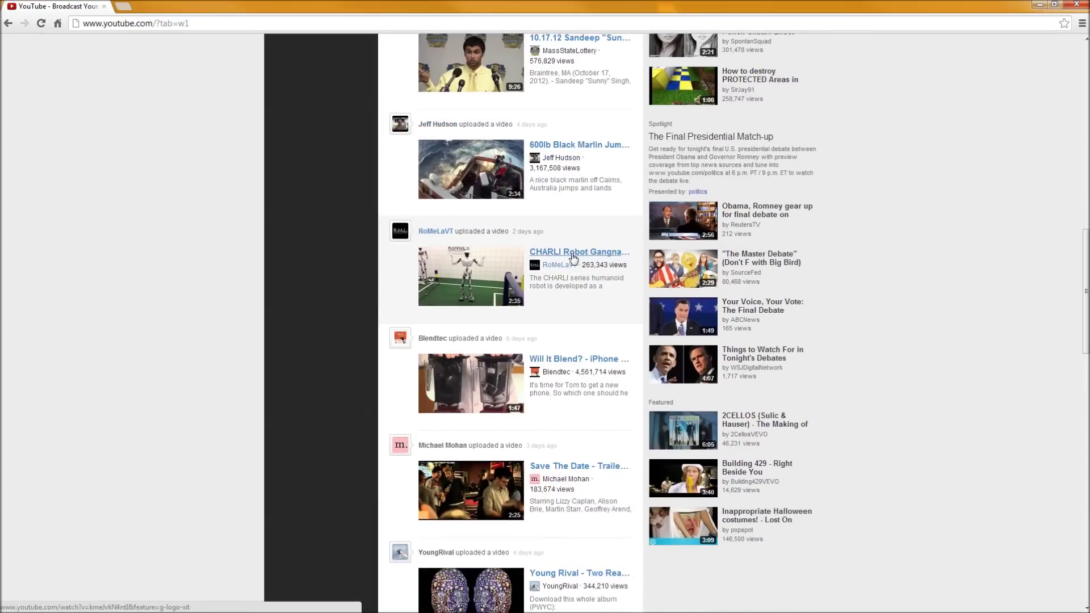
{"action": "scroll", "coordinate": [572, 257], "scroll_direction": "down", "scroll_amount": 3}
{"action": "scroll", "coordinate": [572, 257], "scroll_direction": "down", "scroll_amount": 5}
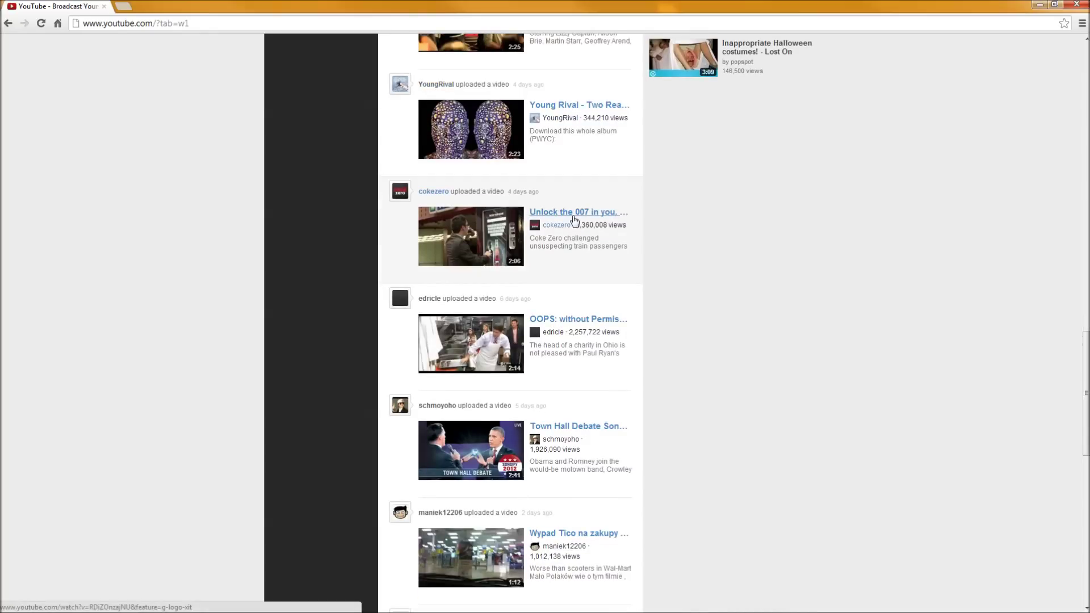
{"action": "scroll", "coordinate": [574, 220], "scroll_direction": "down", "scroll_amount": 6}
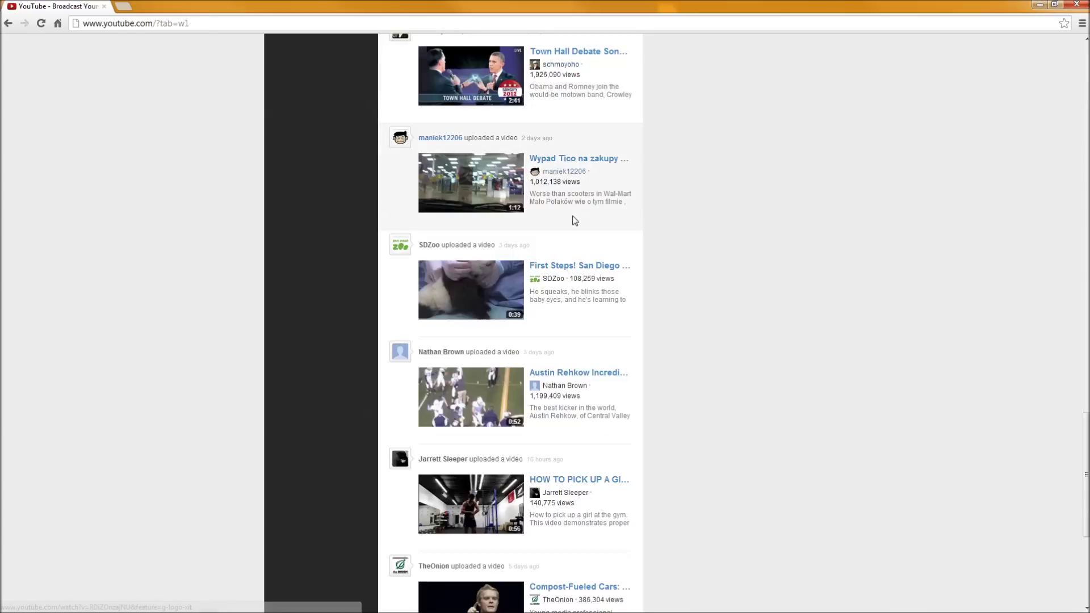
{"action": "scroll", "coordinate": [574, 221], "scroll_direction": "down", "scroll_amount": 4}
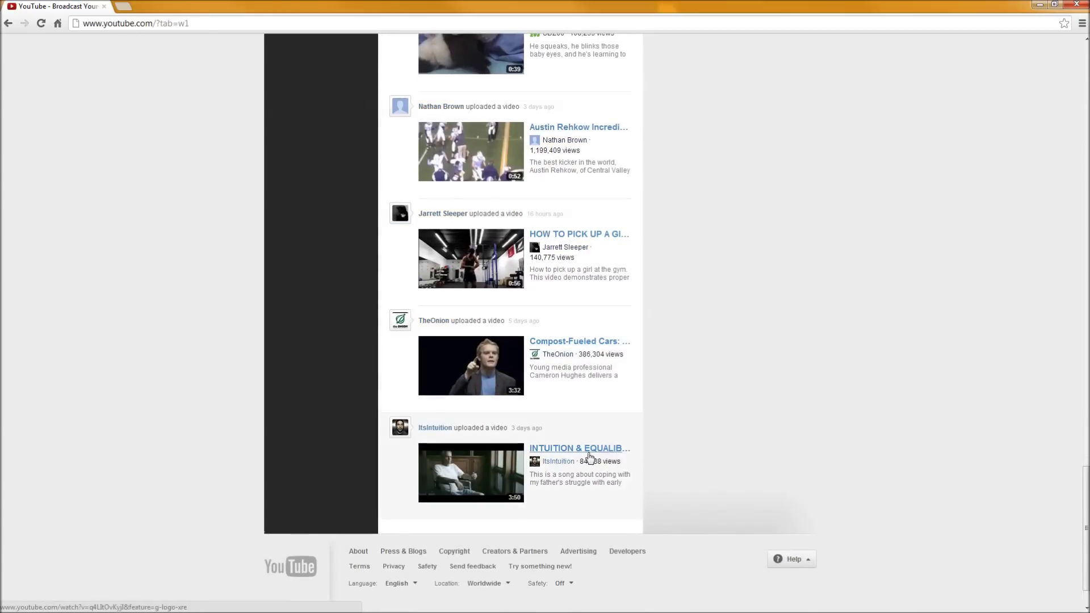
{"action": "scroll", "coordinate": [584, 452], "scroll_direction": "up", "scroll_amount": 2}
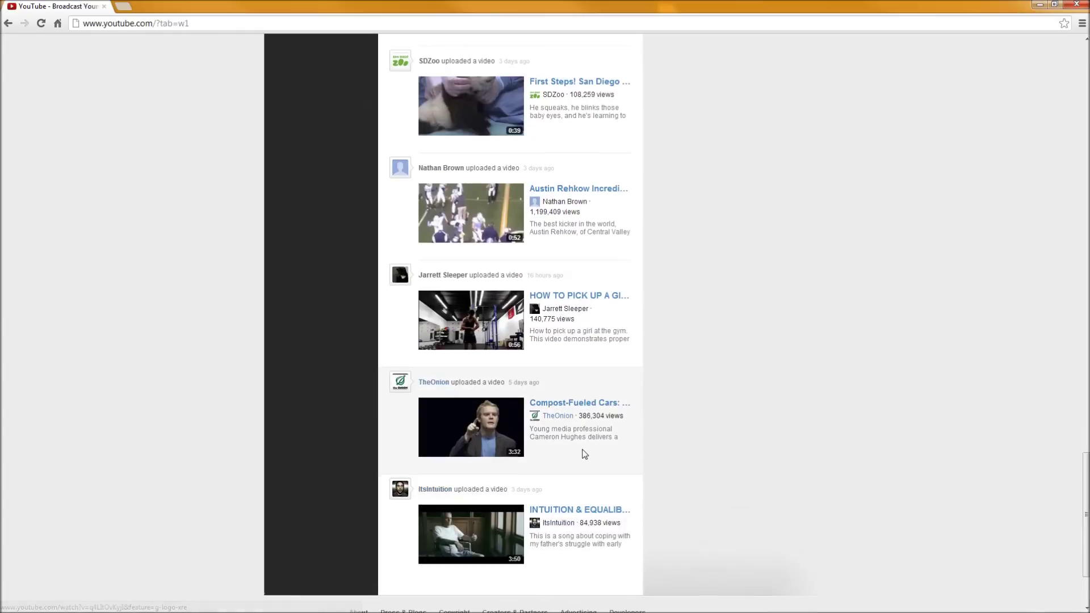
{"action": "scroll", "coordinate": [584, 452], "scroll_direction": "up", "scroll_amount": 1}
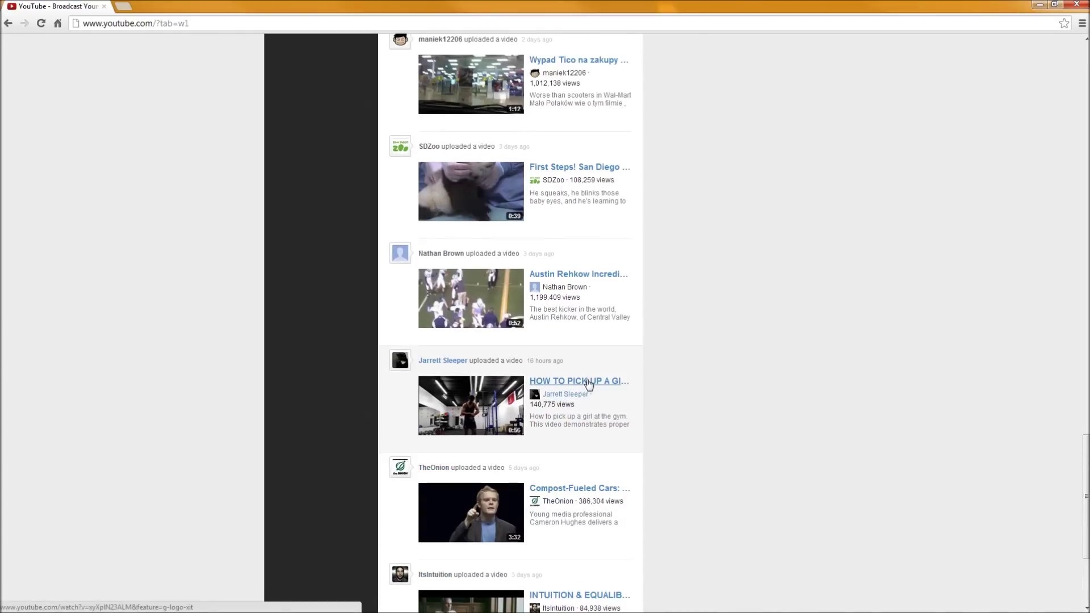
{"action": "scroll", "coordinate": [588, 381], "scroll_direction": "up", "scroll_amount": 20}
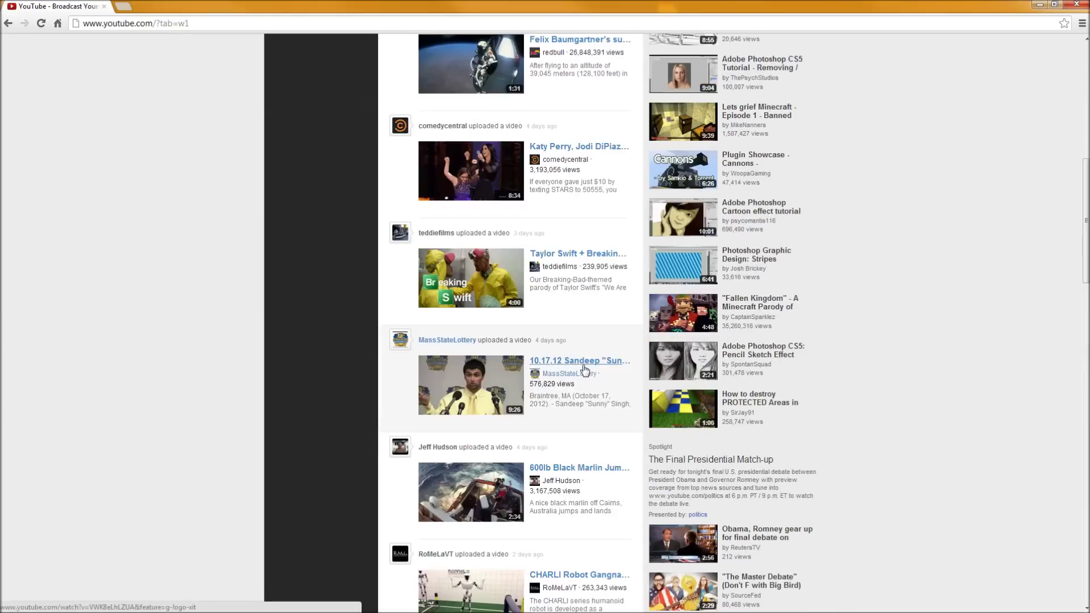
{"action": "scroll", "coordinate": [582, 364], "scroll_direction": "up", "scroll_amount": 10}
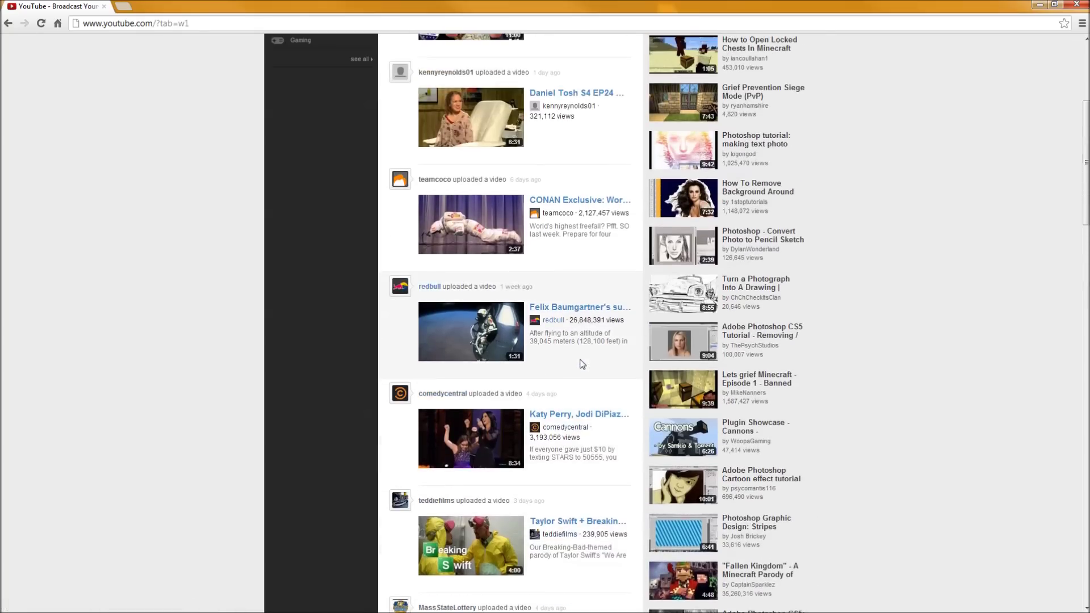
{"action": "left_click", "coordinate": [1073, 7]}
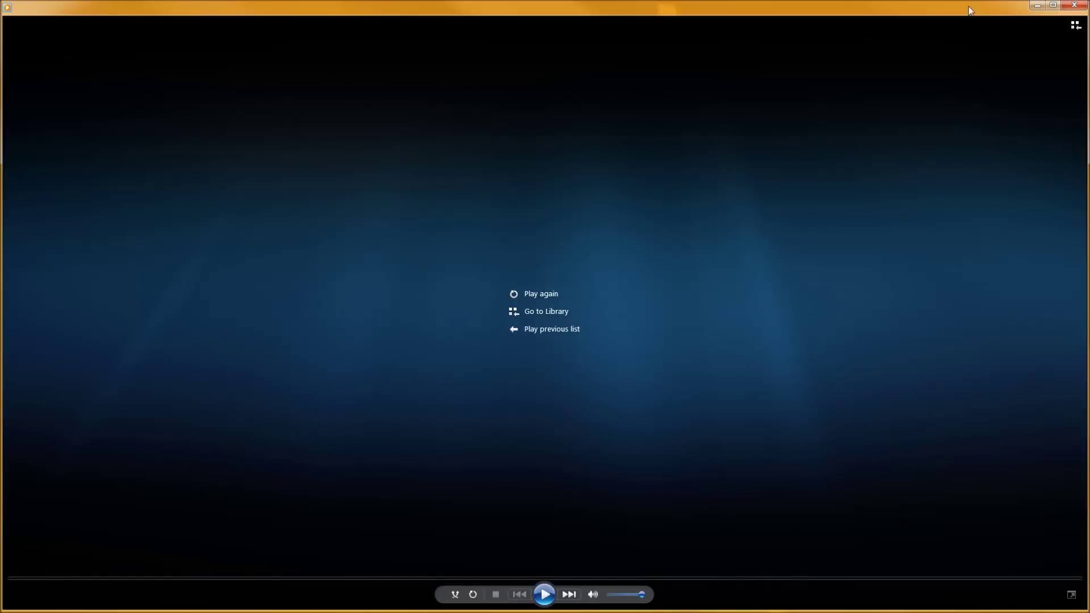
Close Windows Media Player and restore the Mine-imator miner project from the taskbar
{"action": "left_click", "coordinate": [1074, 5]}
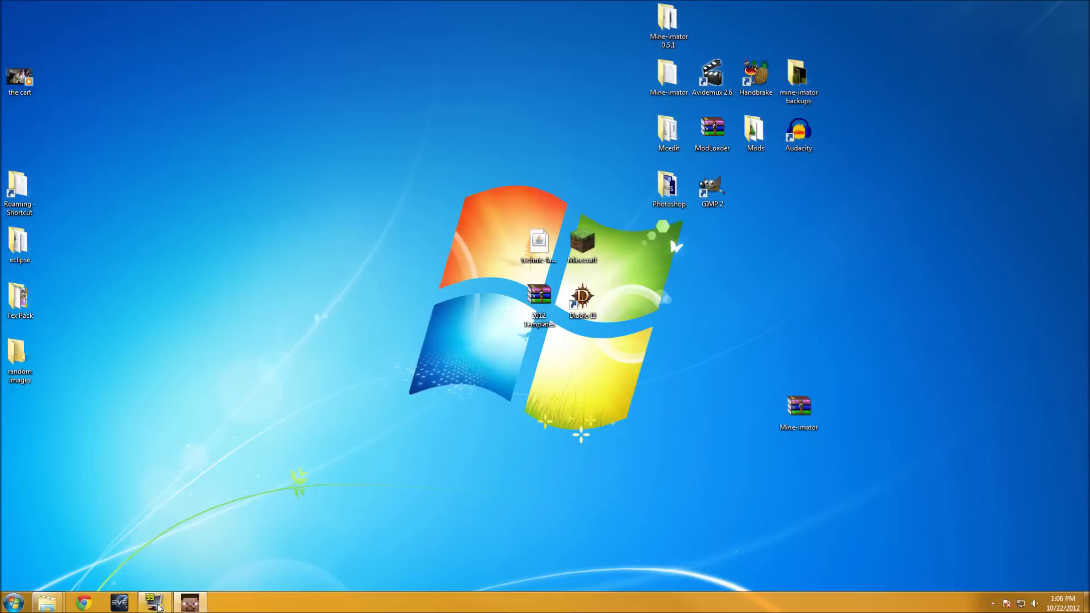
{"action": "left_click", "coordinate": [190, 602]}
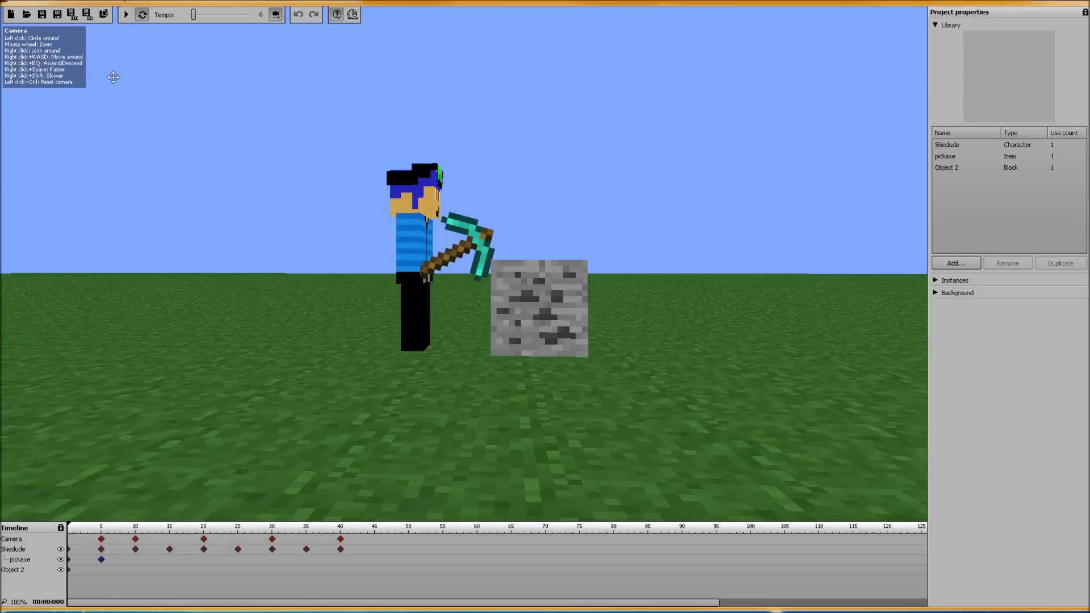
Export the animation as a movie file named 'miner it wo' and dismiss the codec notice
{"action": "left_click", "coordinate": [73, 16]}
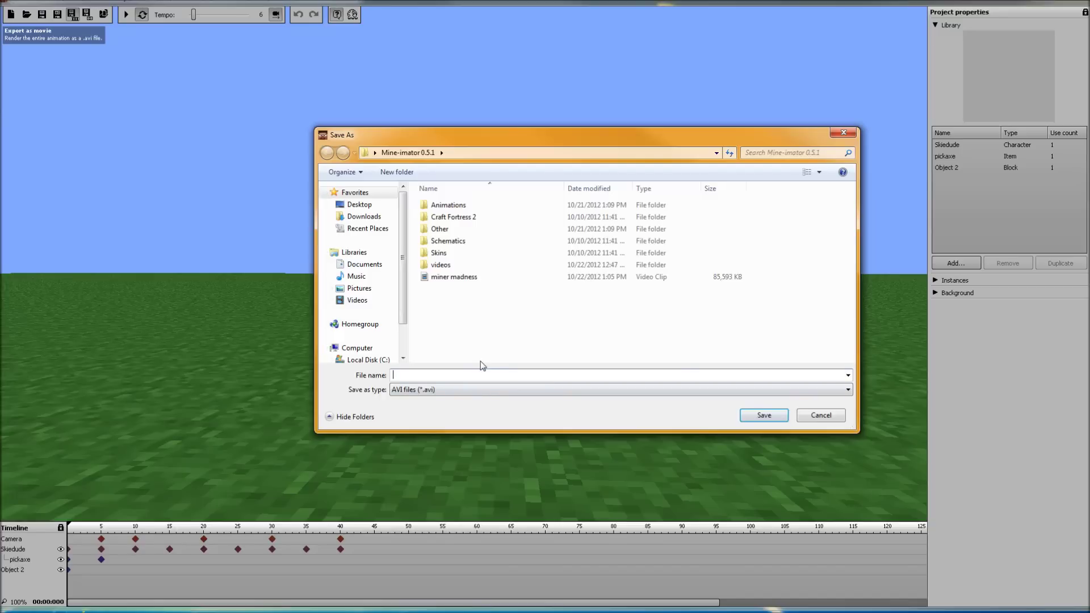
{"action": "type", "text": "miner it worked"}
{"action": "left_click", "coordinate": [760, 417]}
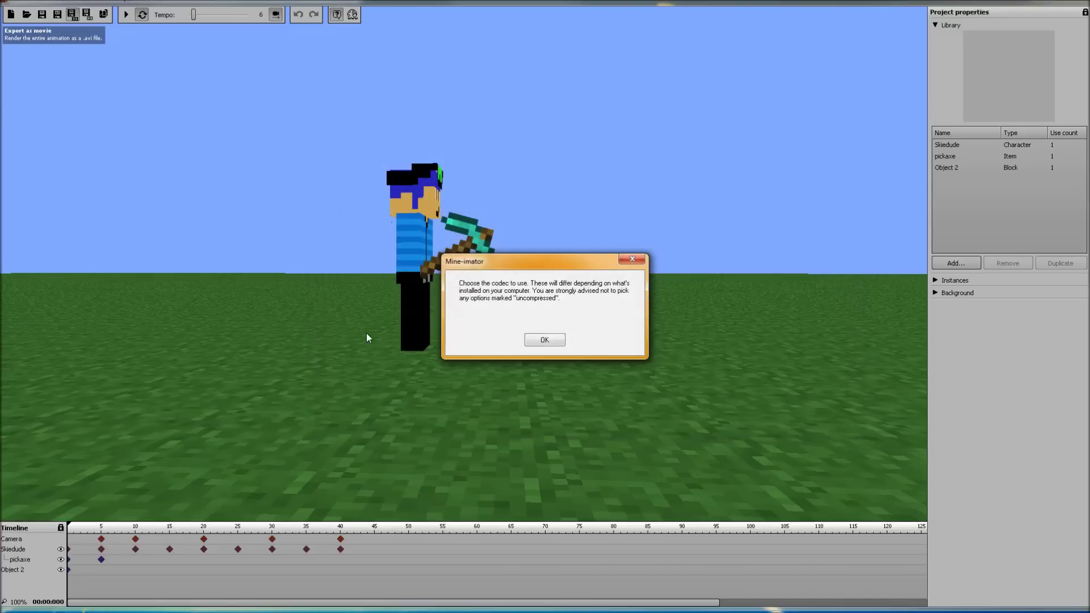
{"action": "left_click", "coordinate": [543, 341]}
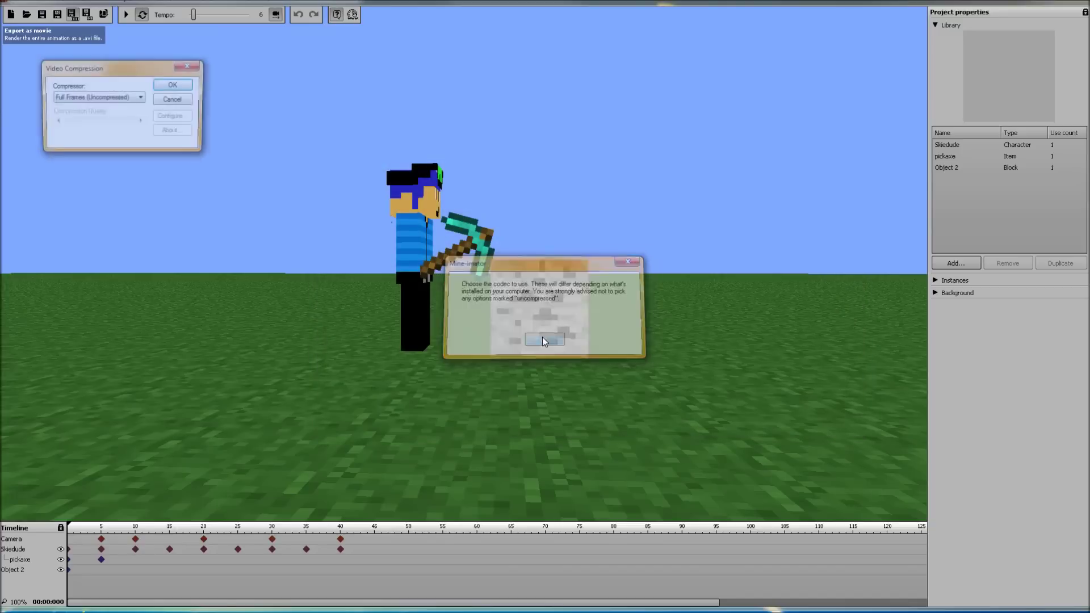
Choose the Microsoft Video 1 compressor, confirm, and start rendering
{"action": "left_click", "coordinate": [141, 98]}
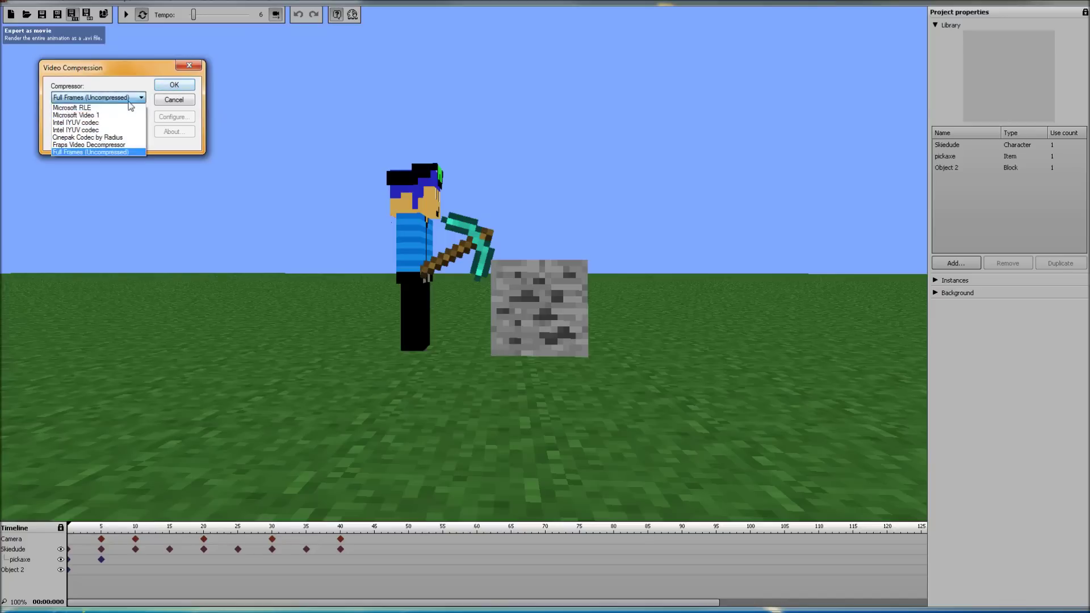
{"action": "left_click", "coordinate": [85, 114]}
{"action": "left_click", "coordinate": [175, 85]}
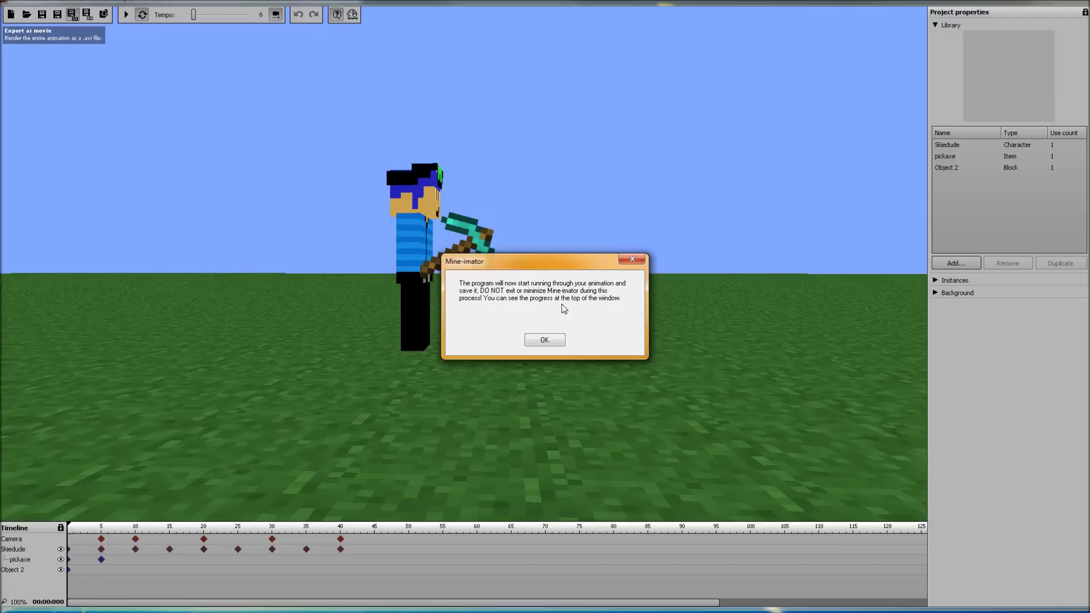
{"action": "left_click", "coordinate": [552, 341]}
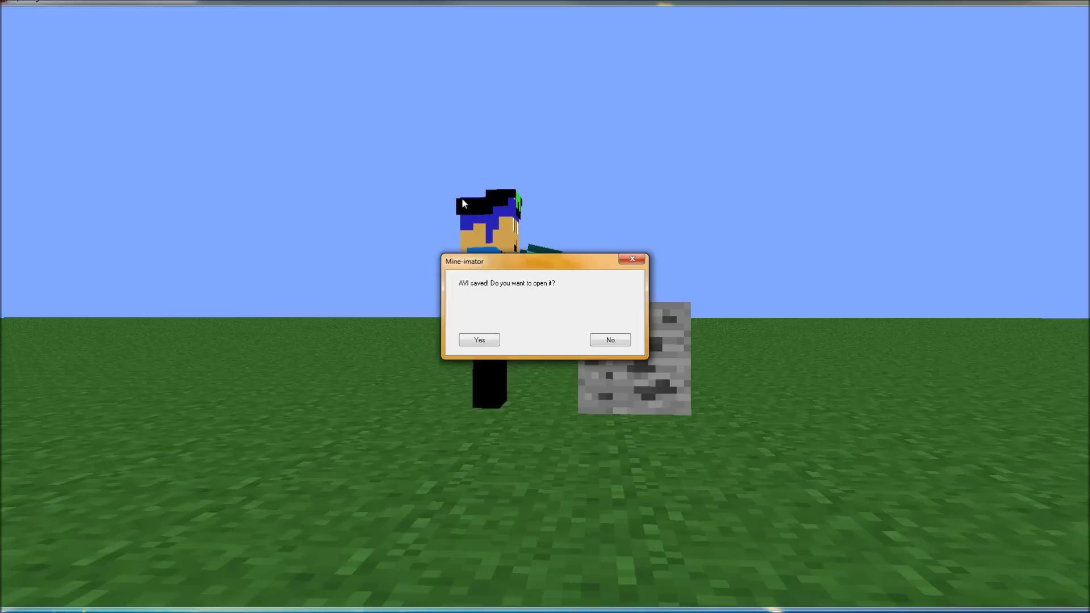
Open the finished 'miner it worked' AVI for playback from the saved prompt
{"action": "left_click", "coordinate": [474, 341]}
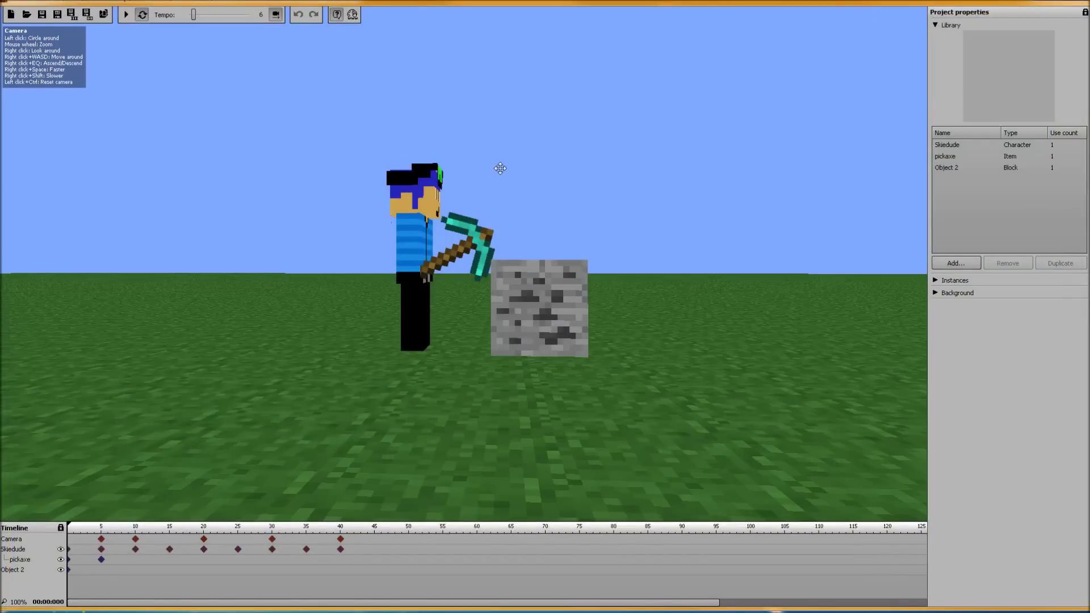
Orbit to face the miner, then export the animation as a movie named 'miner'
{"action": "left_click_drag", "start_coordinate": [499, 168], "coordinate": [793, 180]}
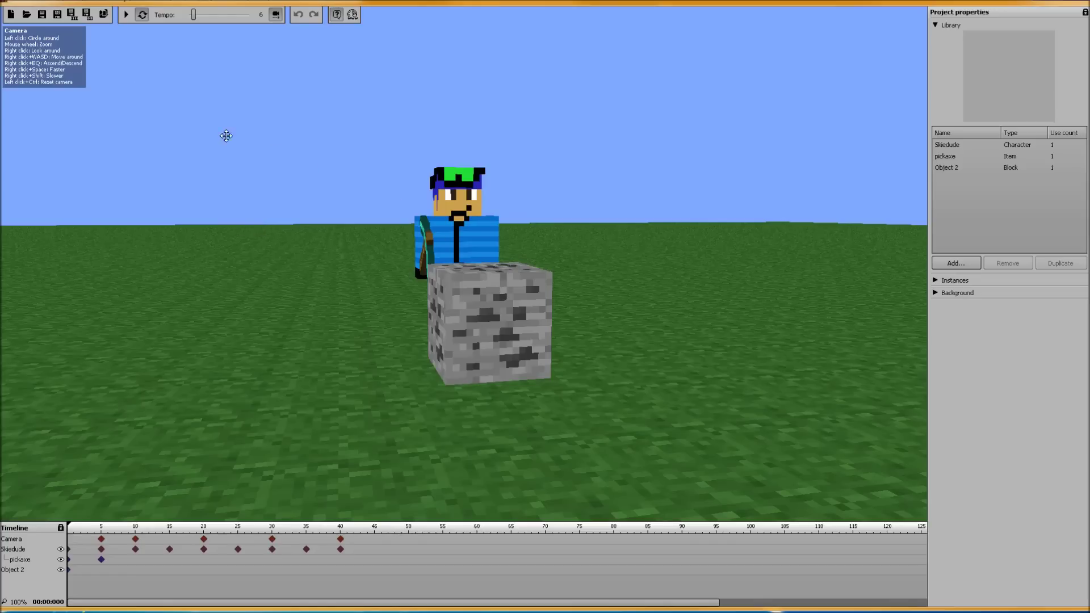
{"action": "left_click", "coordinate": [71, 14]}
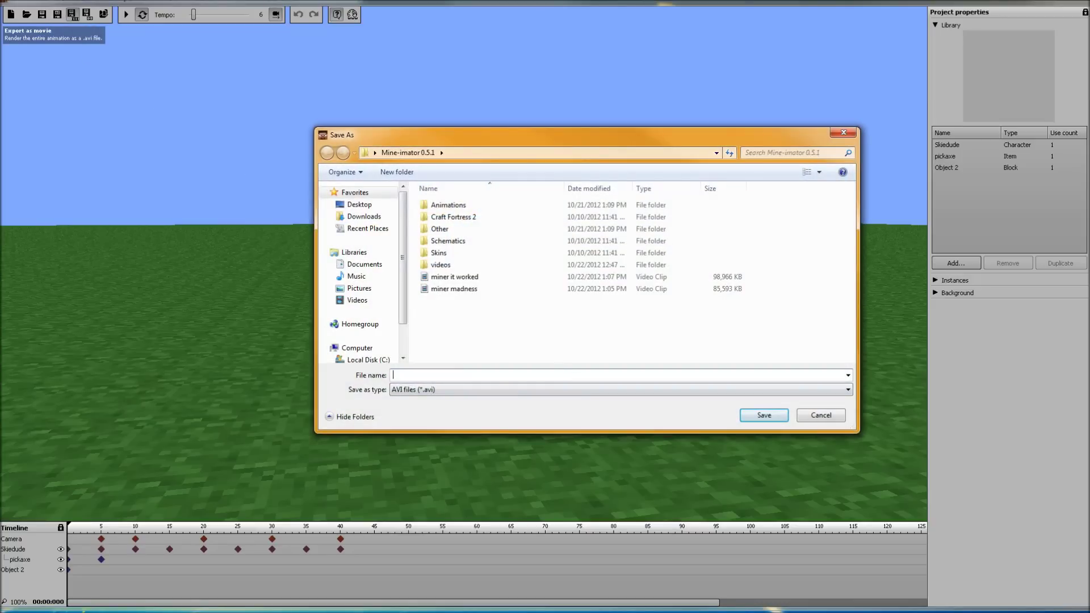
{"action": "type", "text": "miner"}
{"action": "left_click", "coordinate": [764, 415]}
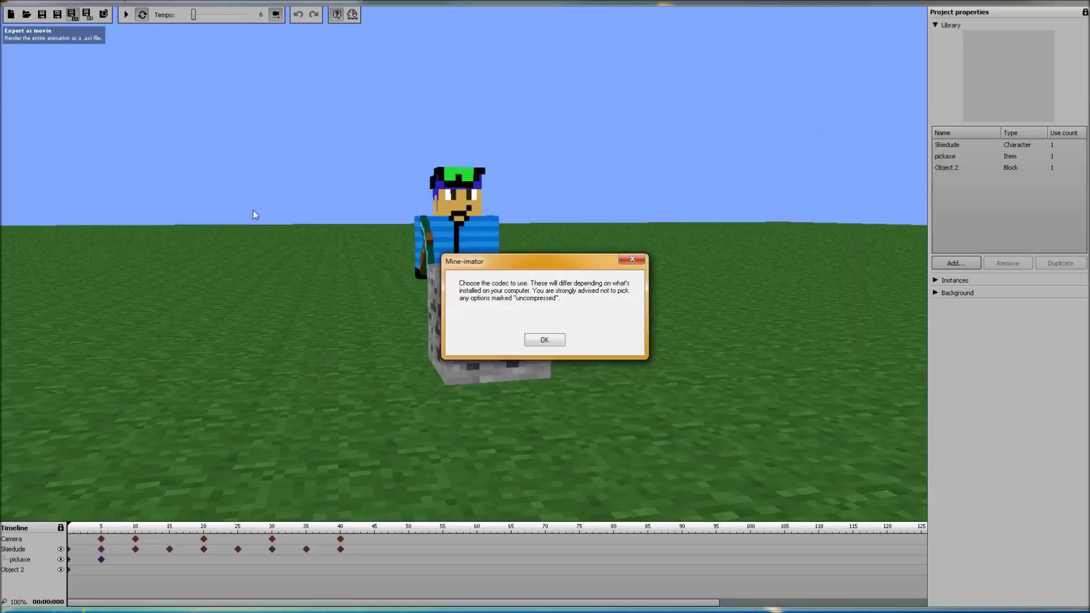
{"action": "left_click", "coordinate": [545, 340]}
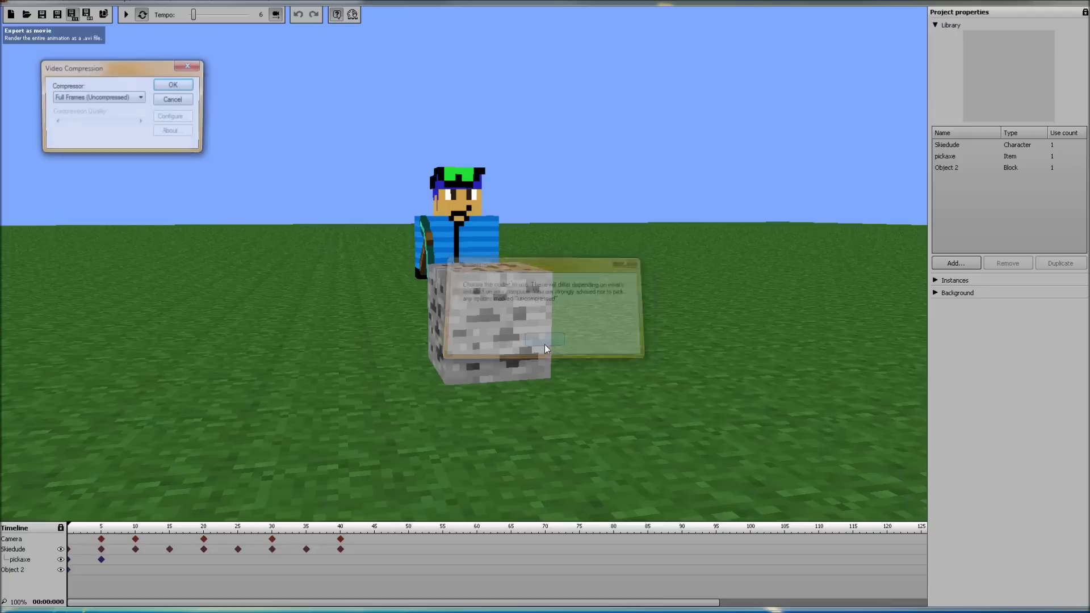
Select Microsoft Video 1 with compression quality 100 and confirm the settings
{"action": "left_click", "coordinate": [118, 98]}
{"action": "left_click", "coordinate": [114, 115]}
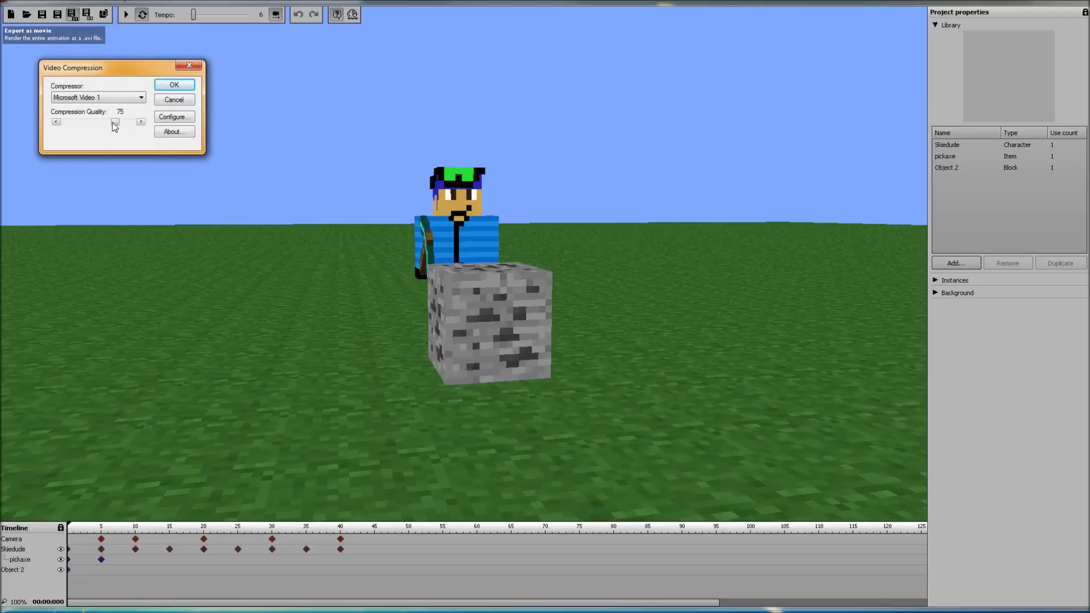
{"action": "left_click", "coordinate": [171, 117]}
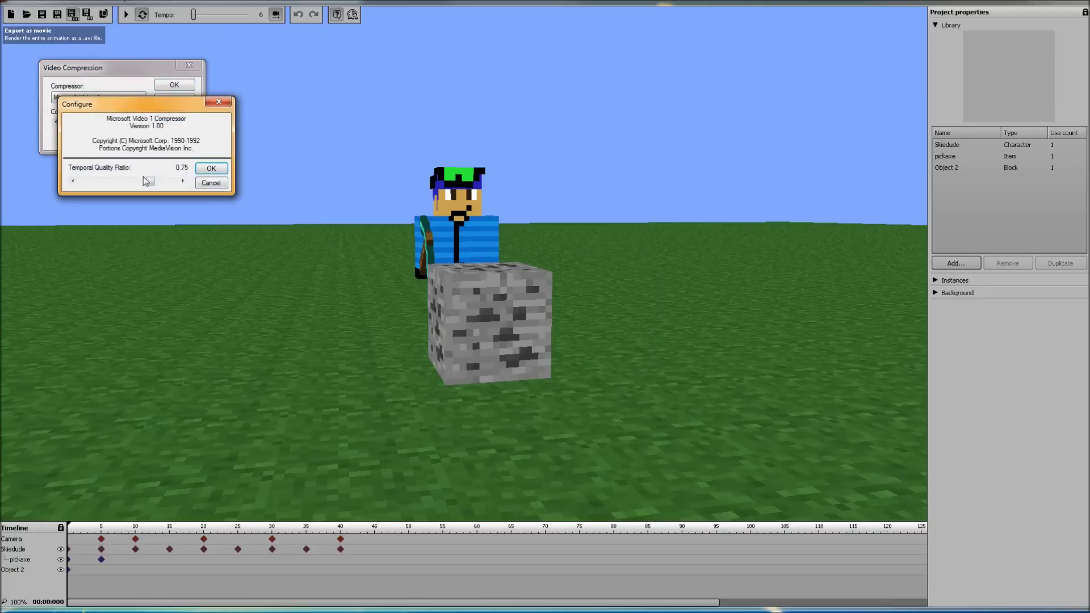
{"action": "left_click", "coordinate": [211, 168]}
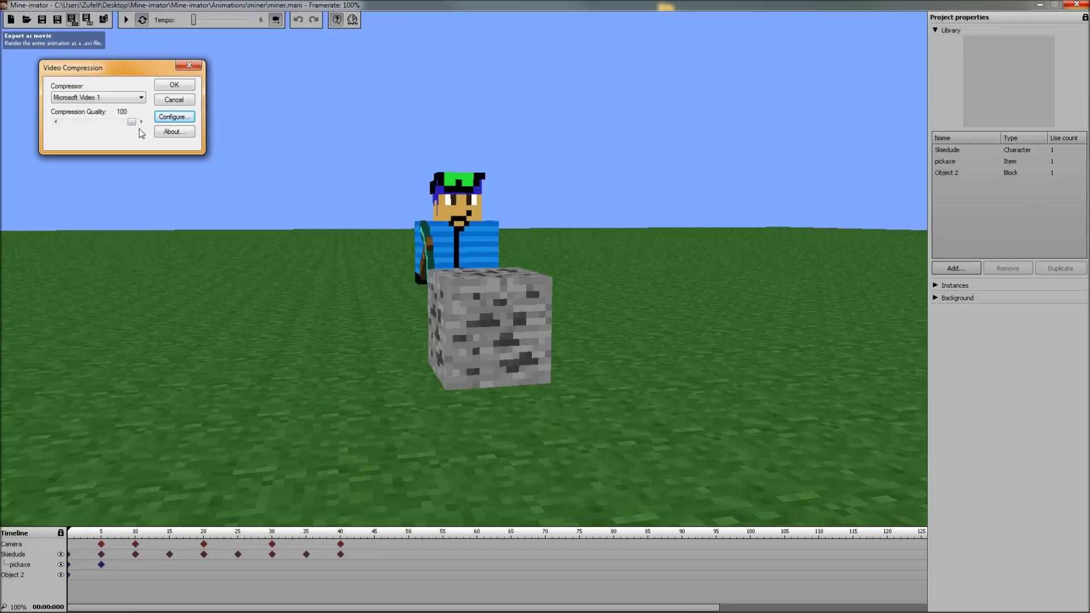
{"action": "left_click", "coordinate": [175, 99]}
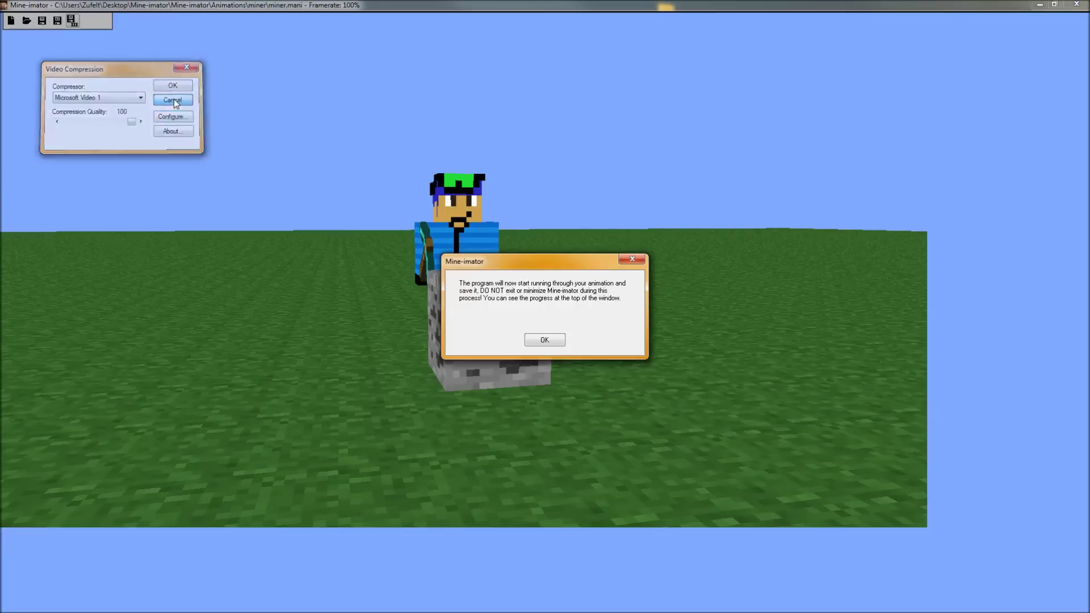
Render the miner animation to the new 'save' AVI and confirm the 'AVI saved' message
{"action": "left_click", "coordinate": [536, 342]}
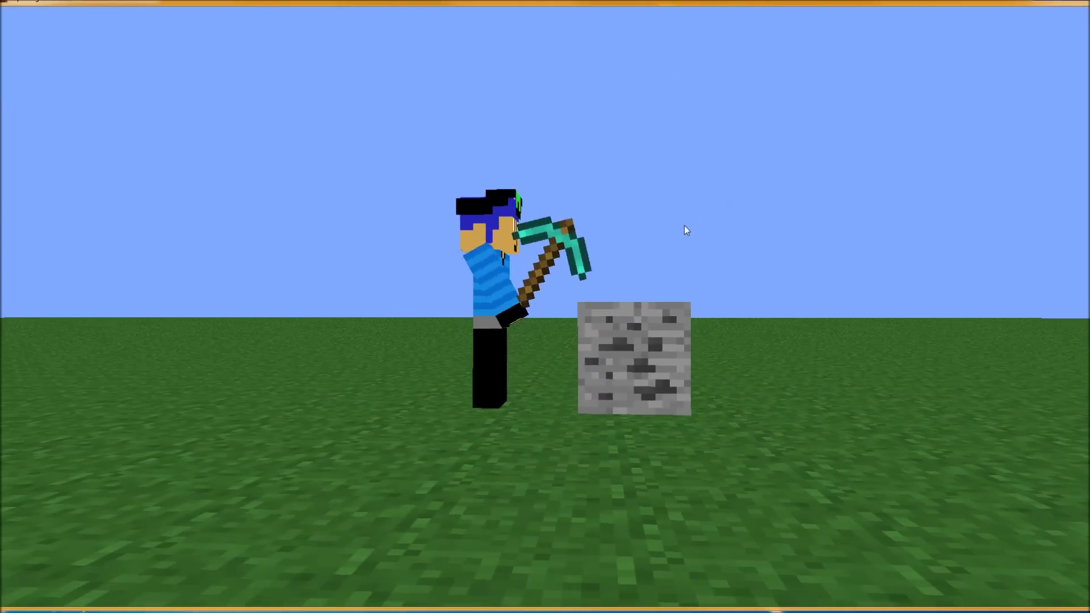
{"action": "left_click", "coordinate": [603, 342]}
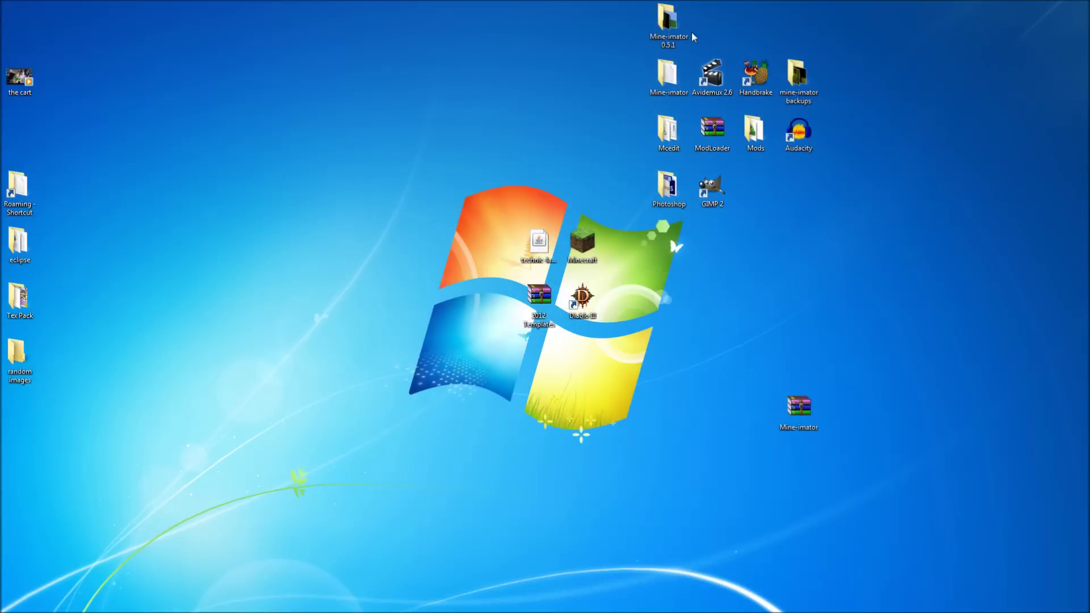
Open the Mine-imator 0.5.1 folder listing the 28.9 MB 'save' AVI, and close Windows Media Player
{"action": "double_click", "coordinate": [673, 17]}
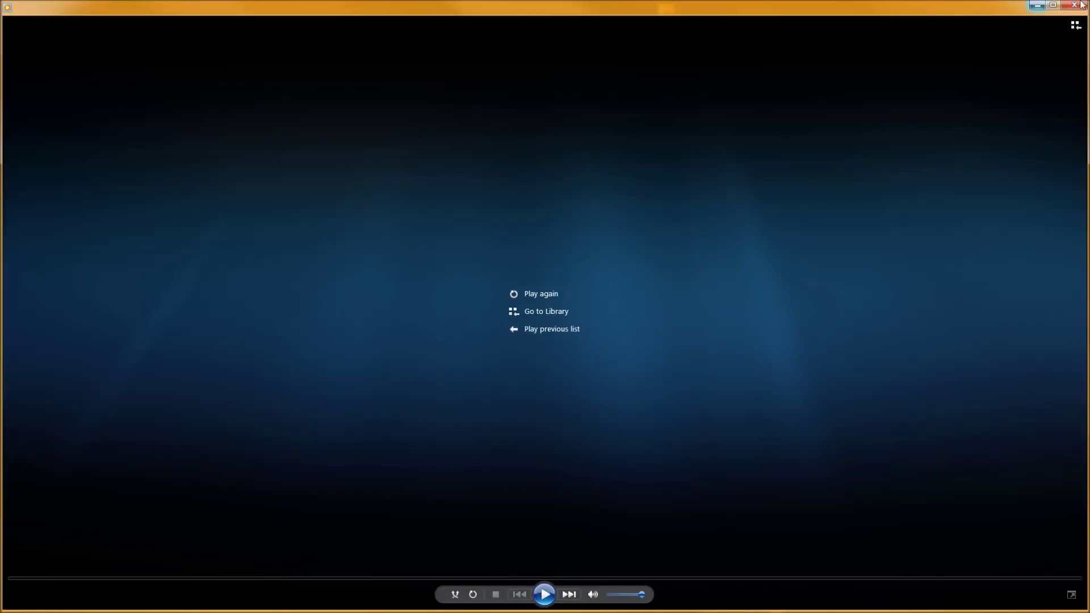
{"action": "left_click", "coordinate": [1074, 4]}
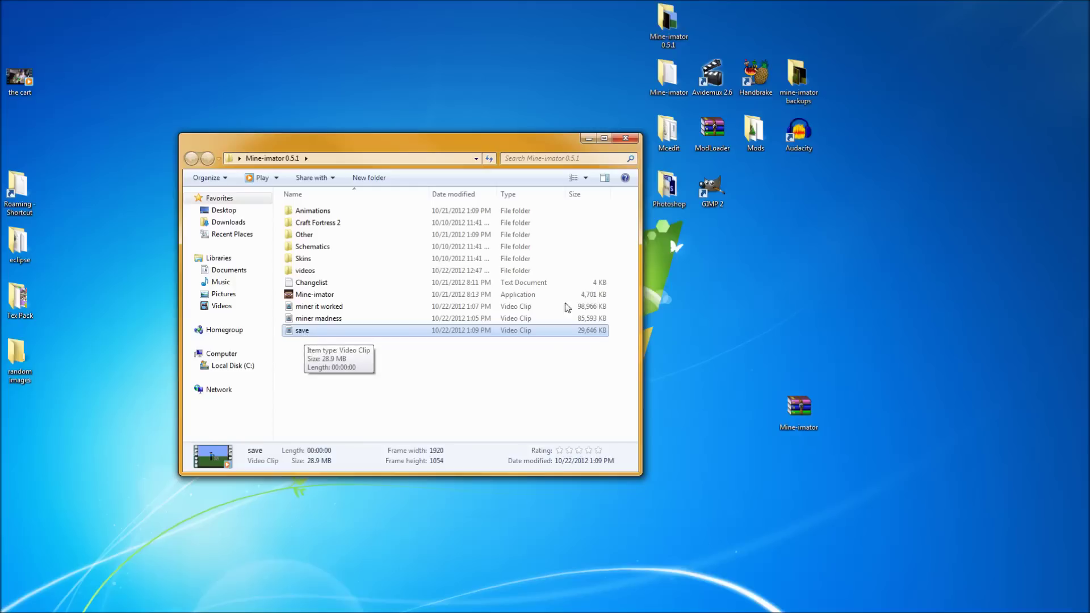
Launch HandBrake from its desktop icon beside the Mine-imator 0.5.1 folder
{"action": "left_click", "coordinate": [772, 70]}
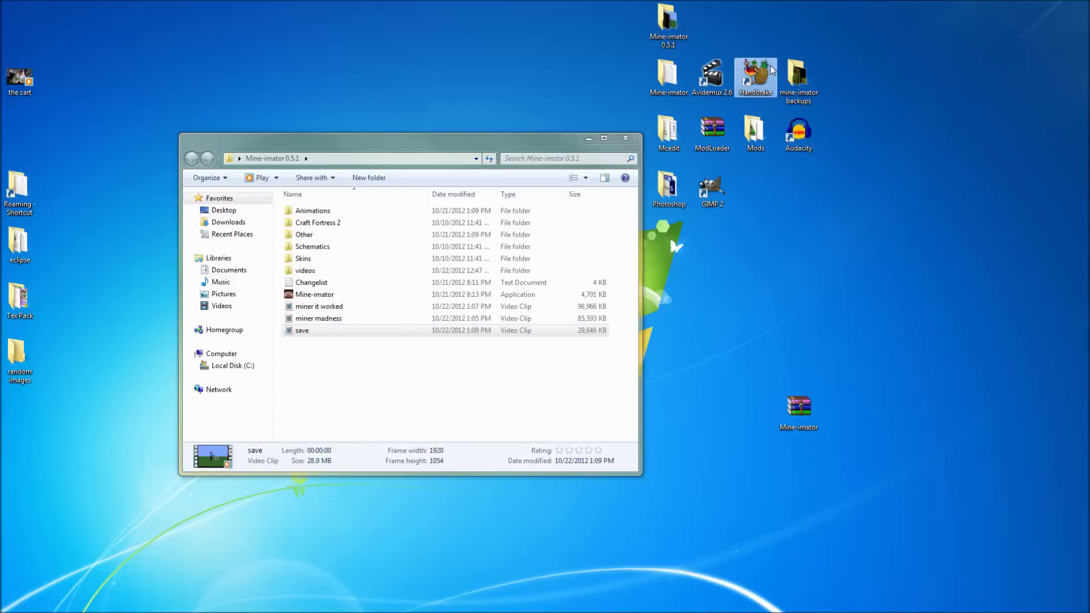
{"action": "double_click", "coordinate": [768, 68]}
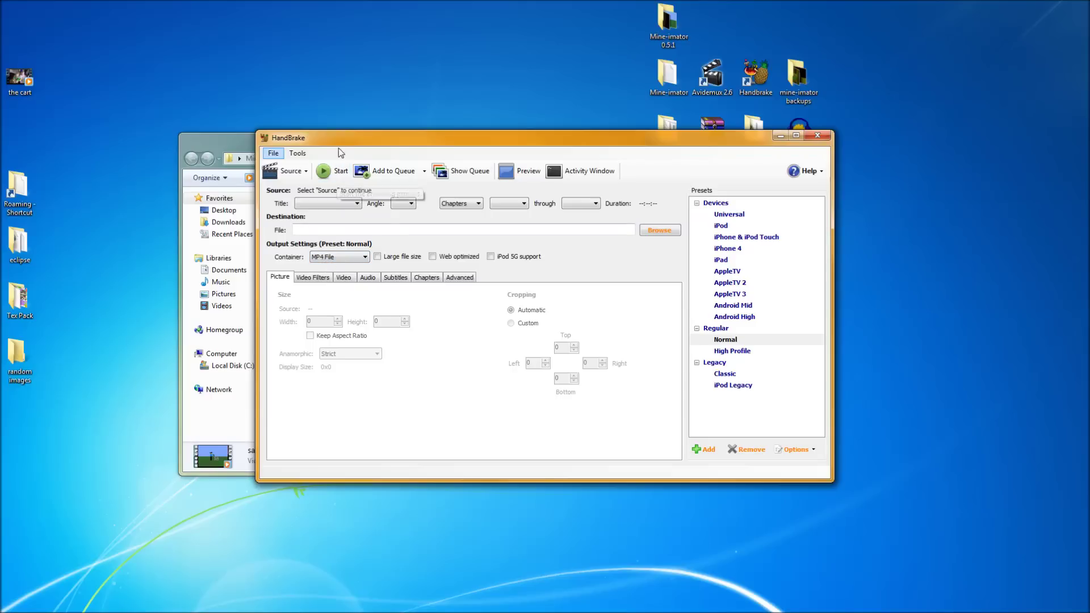
Move the HandBrake window higher, close it without a source, and relaunch Mine-imator.exe
{"action": "left_click_drag", "start_coordinate": [347, 135], "coordinate": [343, 106]}
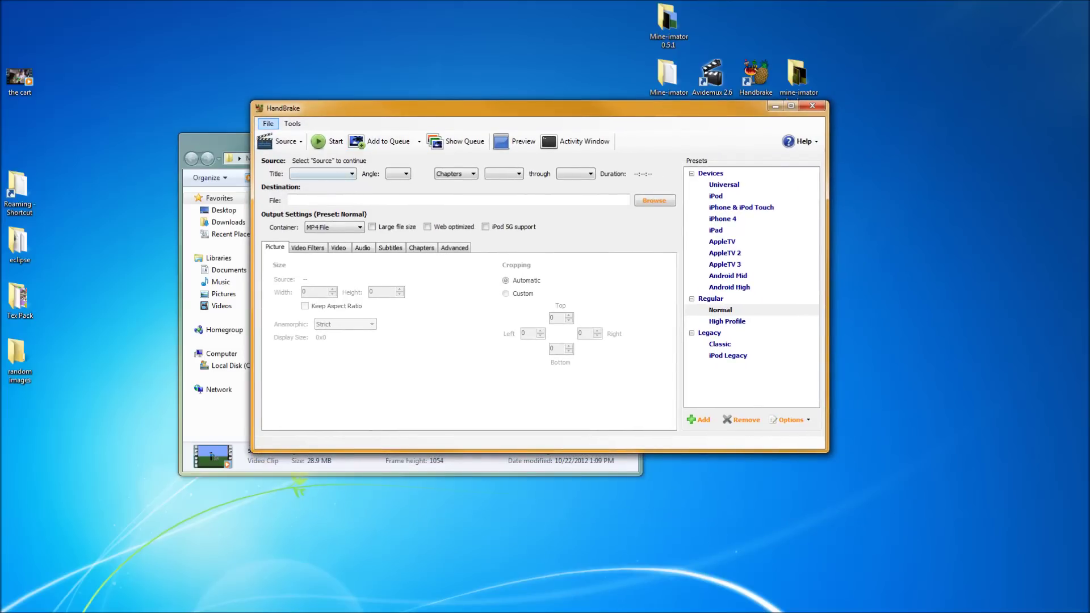
{"action": "left_click", "coordinate": [813, 106]}
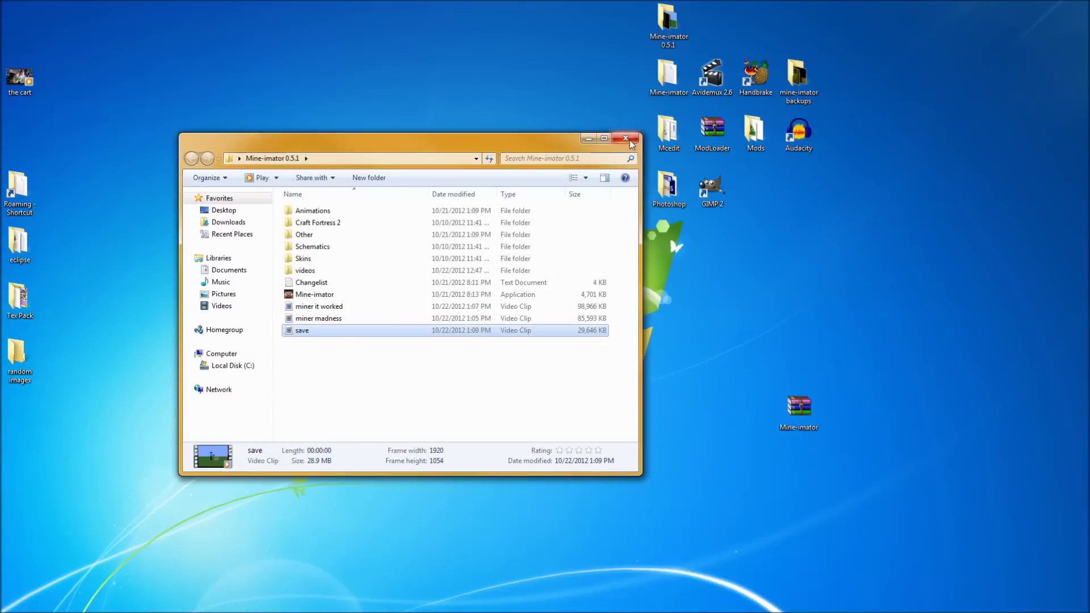
{"action": "double_click", "coordinate": [315, 295]}
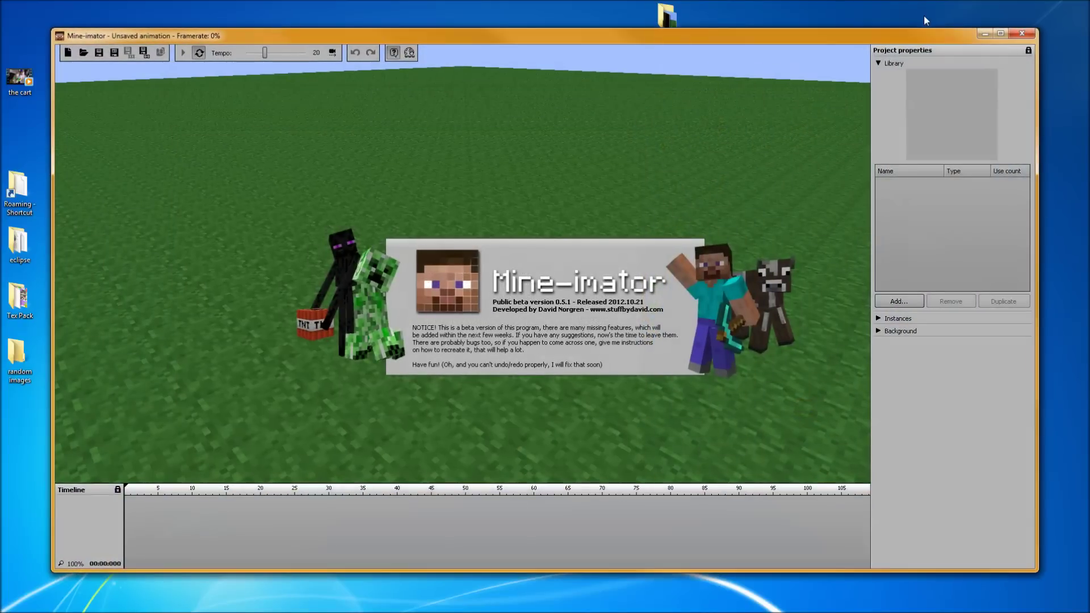
{"action": "left_click", "coordinate": [1000, 34]}
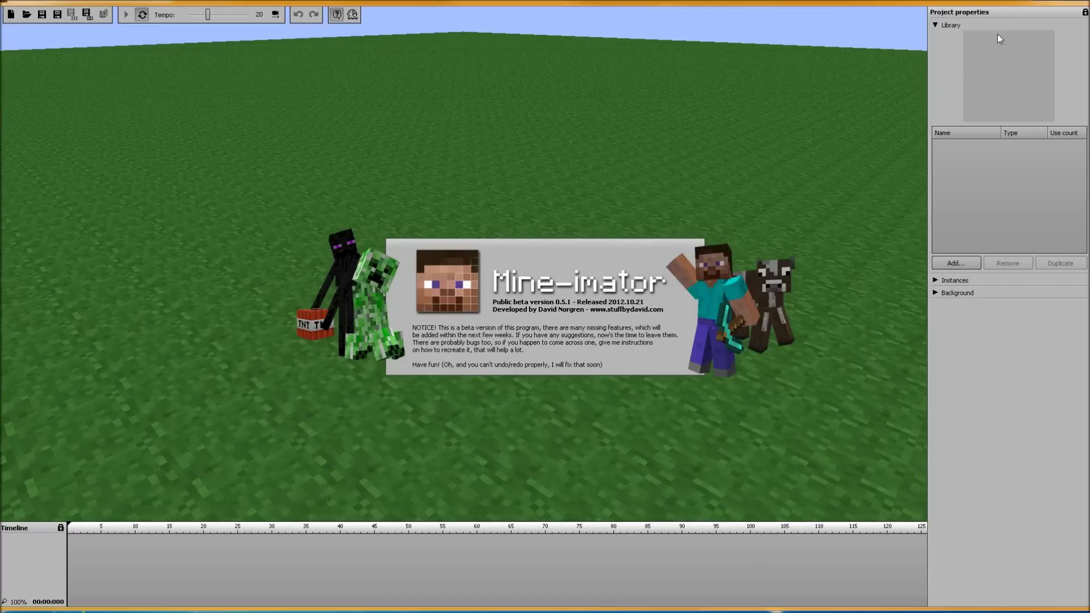